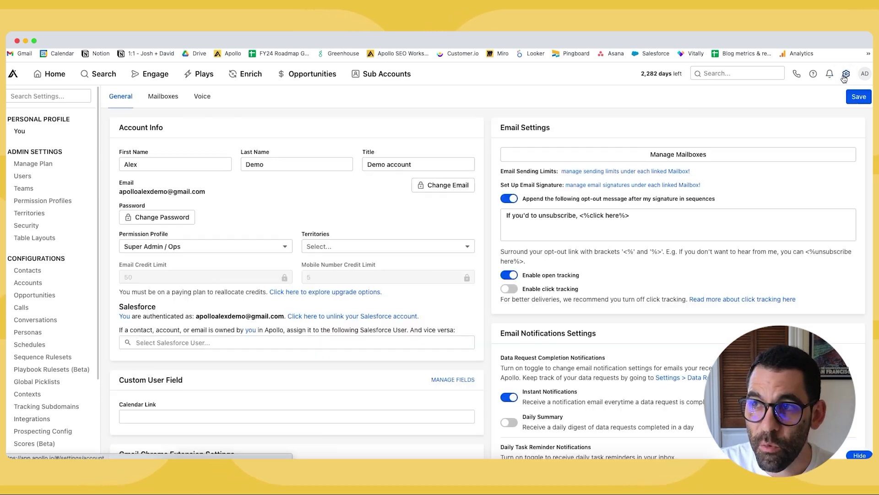
- Leave Integrations and open the General settings page from the top-navigation Settings gear
click(845, 76)
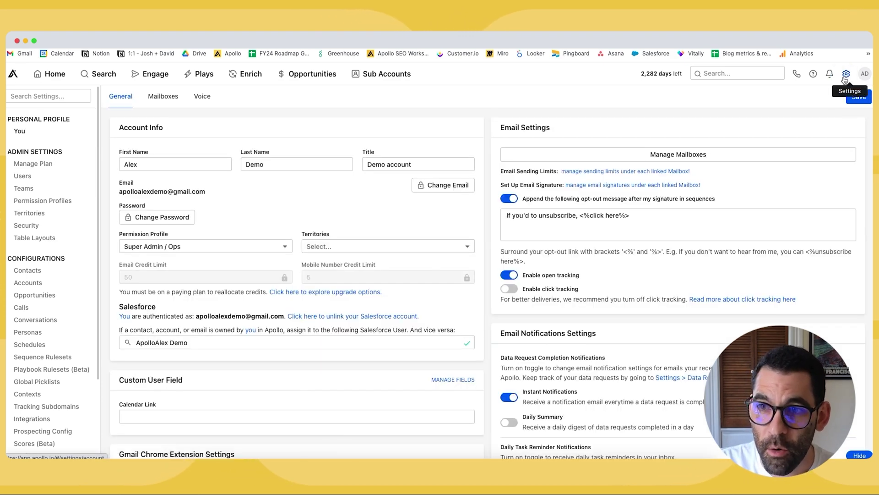
- Browse the Integrations settings cards and open the connected Salesforce integration's setup page
scroll(29, 213, down, 3)
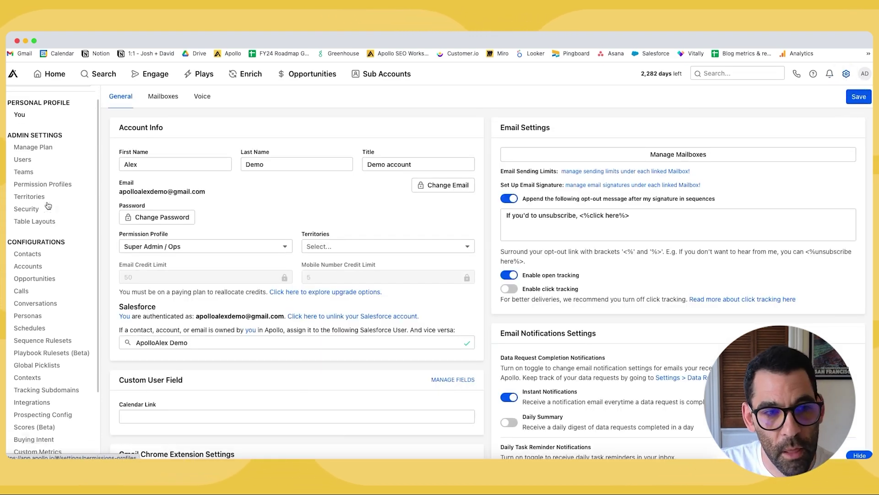
click(49, 311)
scroll(290, 206, down, 2)
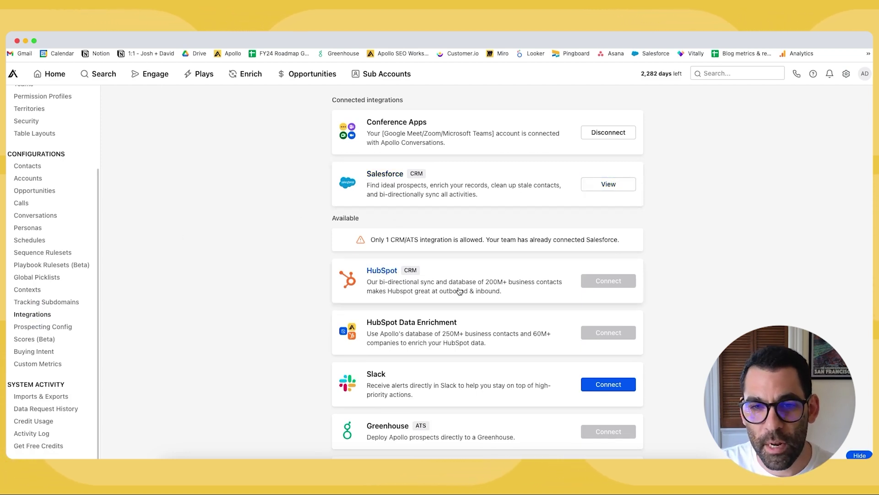
scroll(460, 291, down, 3)
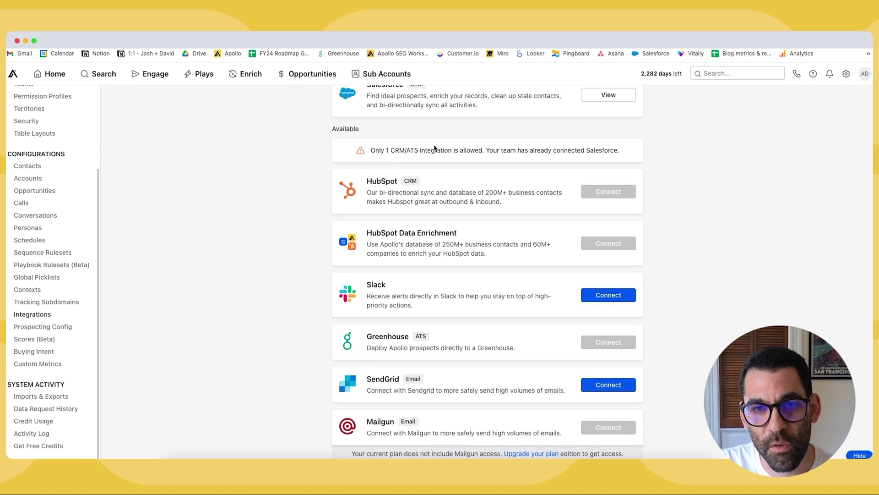
scroll(431, 148, down, 3)
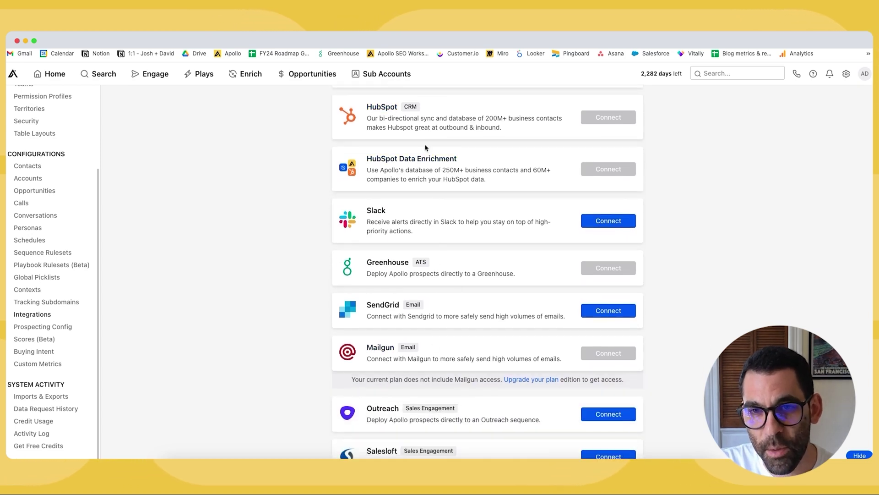
scroll(435, 174, up, 7)
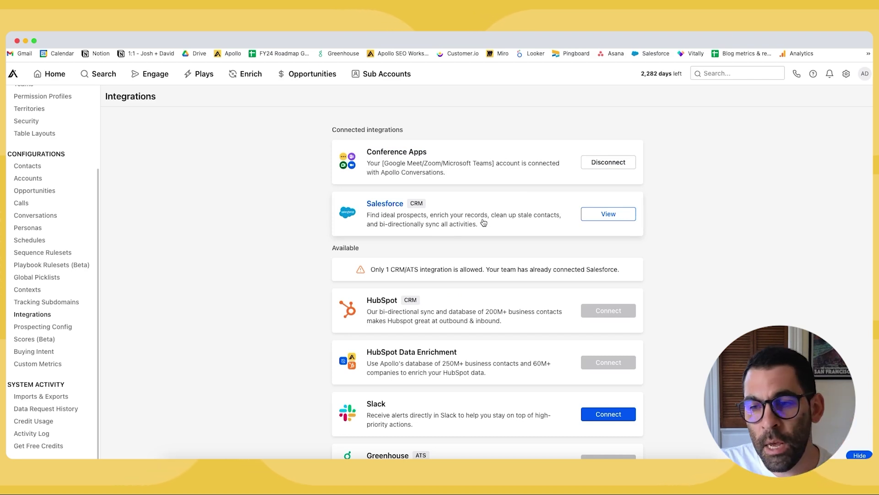
scroll(463, 233, down, 1)
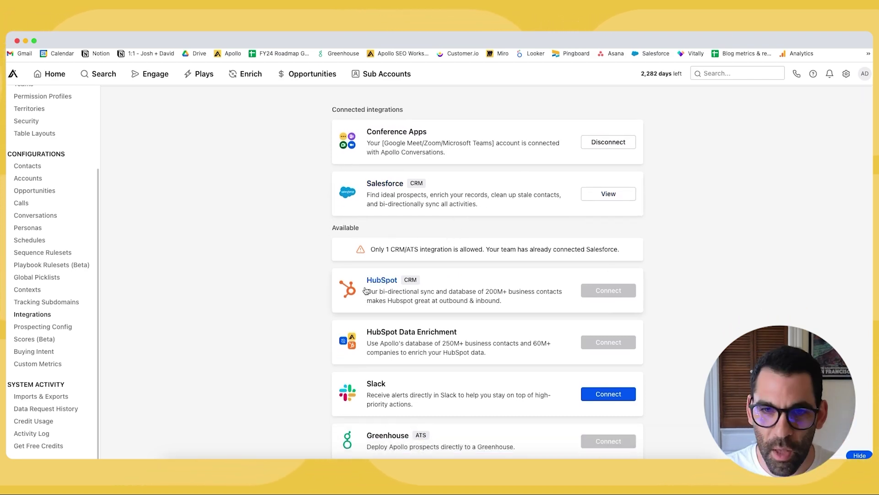
click(418, 190)
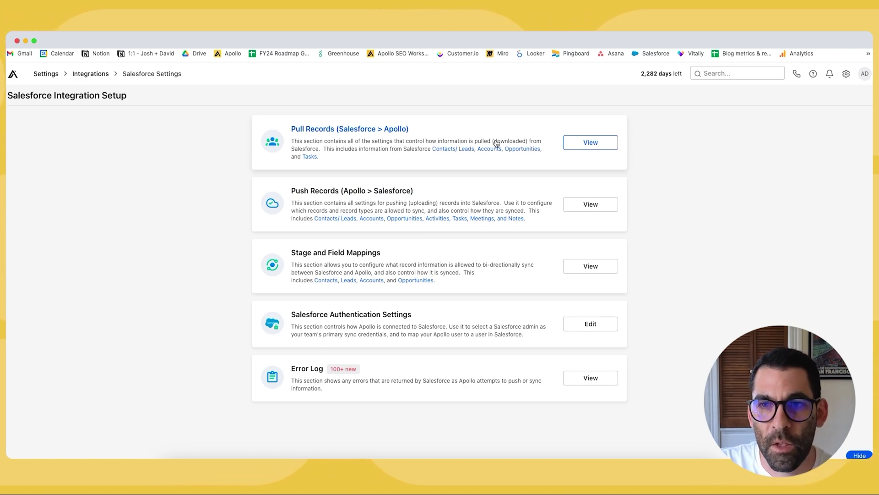
- Open the Pull Records (Salesforce > Apollo) settings on the Contacts/Leads tab
mouse_move(393, 141)
mouse_down()
mouse_move(549, 139)
mouse_move(395, 137)
mouse_up()
click(395, 132)
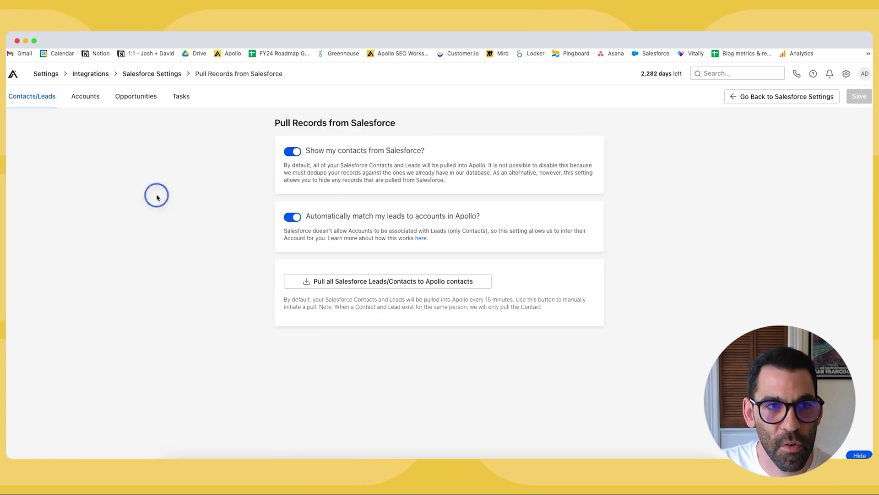
key(super+bracketleft)
click(595, 141)
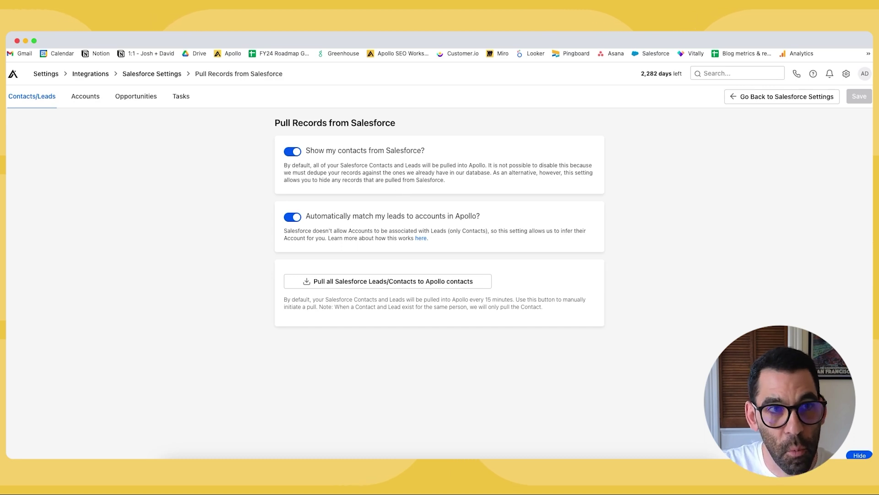
right_click(83, 39)
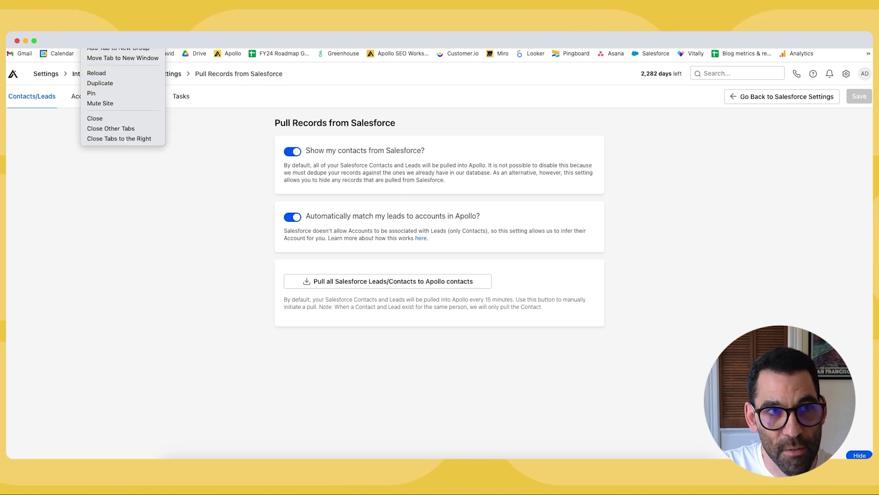
click(107, 87)
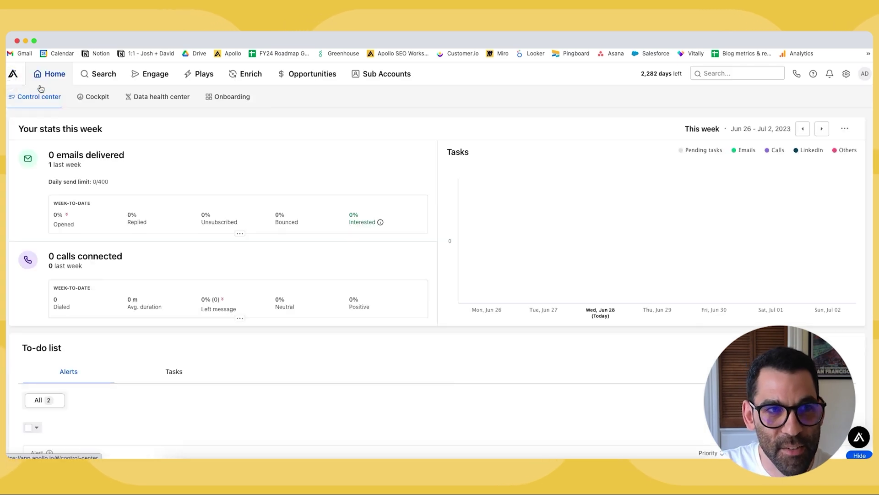
click(100, 77)
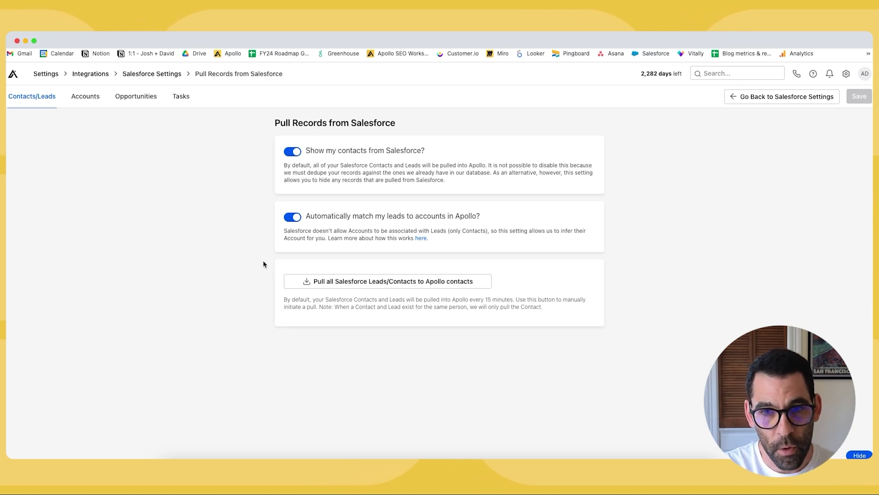
click(421, 238)
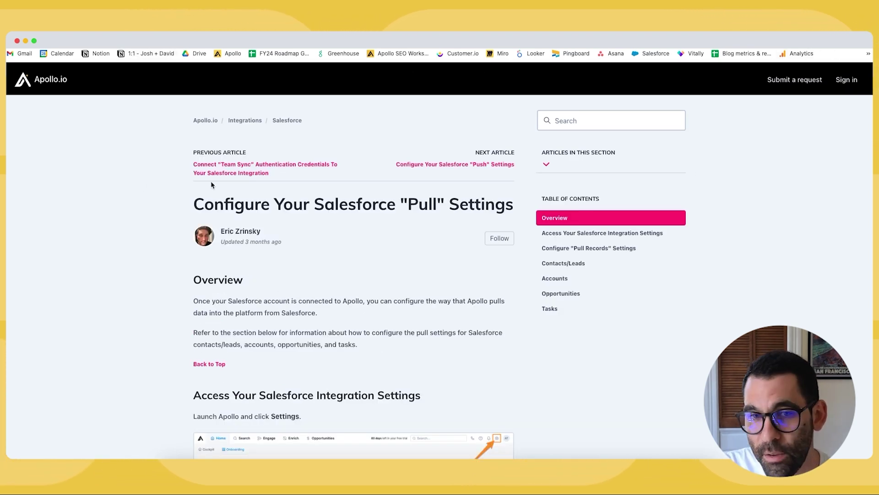
key(super+w)
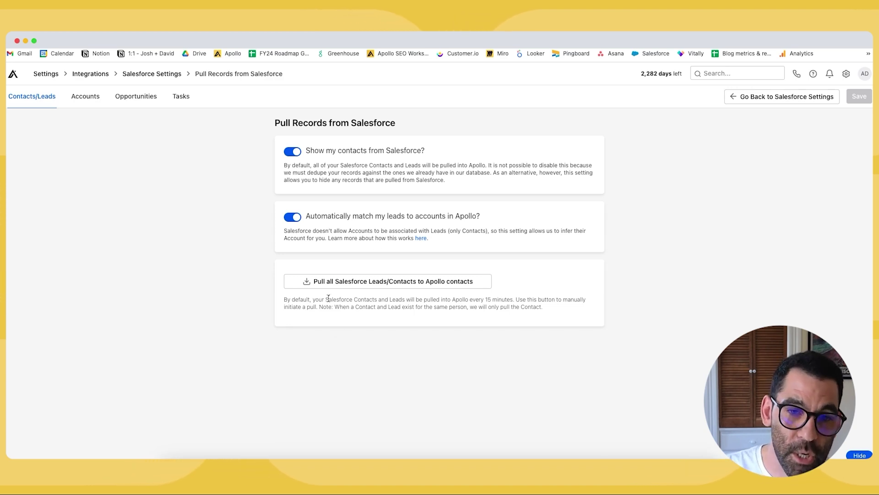
- Note the 15-minute pull interval and switch the pull settings to the Accounts tab
drag(475, 298, 520, 298)
click(520, 298)
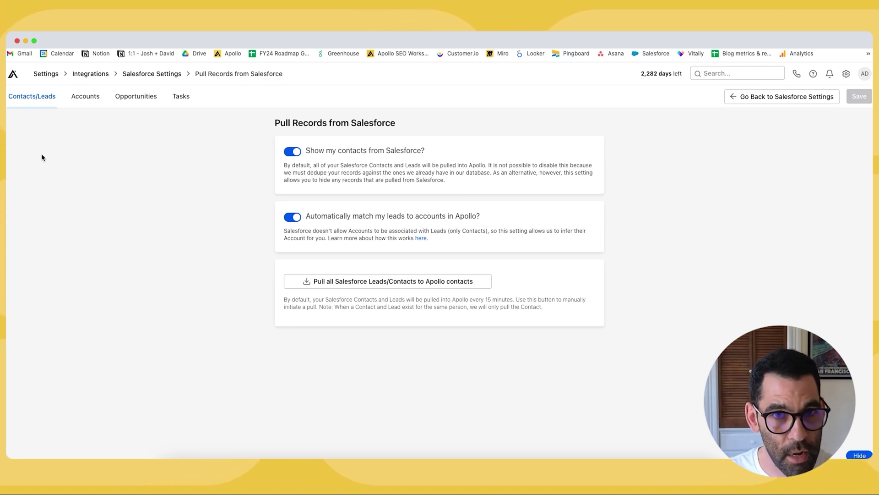
click(85, 96)
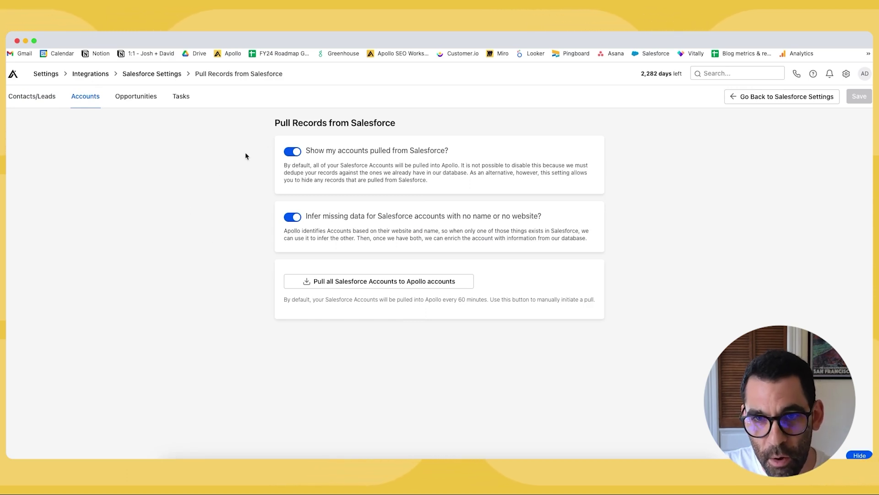
- Review the infer-missing-data setting, then show the Opportunities pull settings
drag(314, 216, 490, 217)
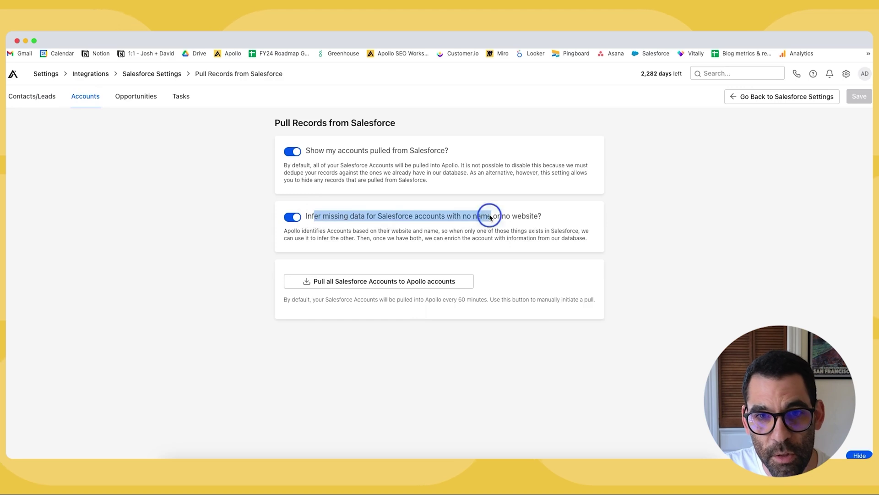
click(372, 216)
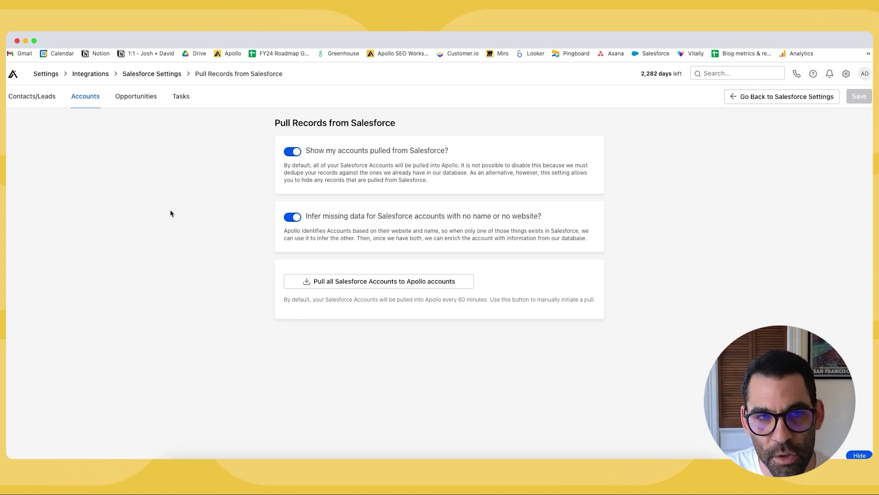
click(136, 96)
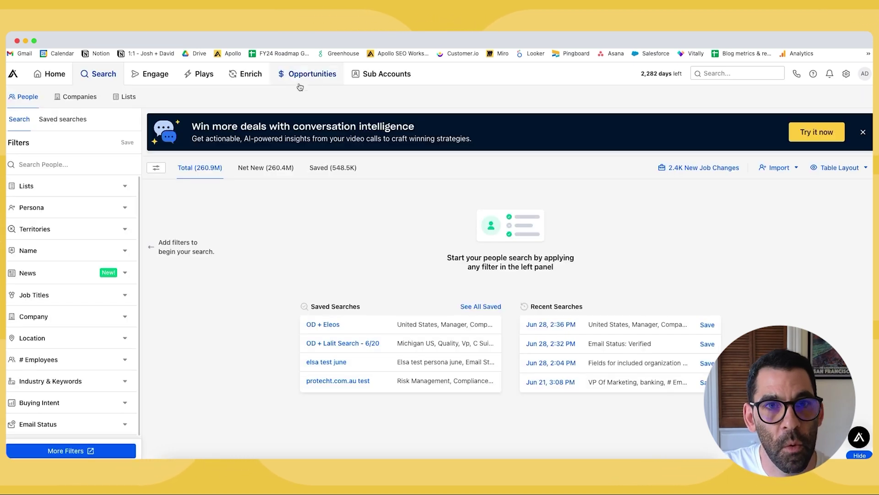
- Check the Opportunities stage board and the Tasks pull settings, then go to People search
click(304, 73)
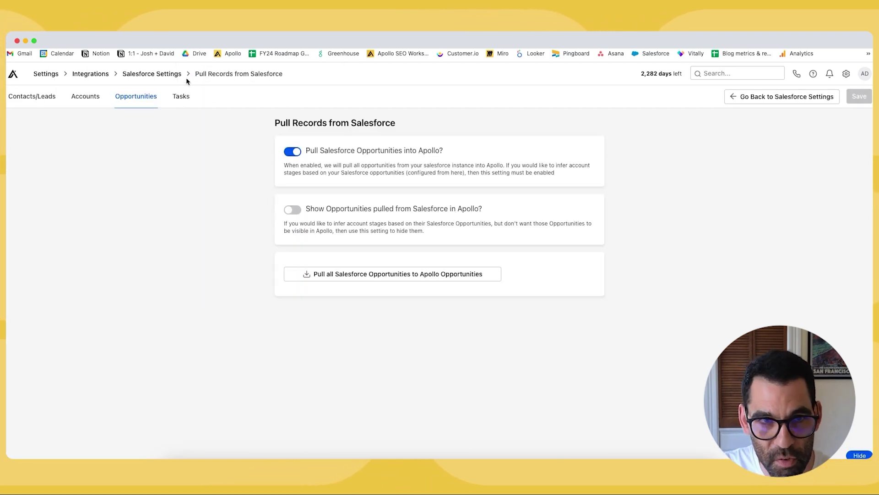
click(182, 96)
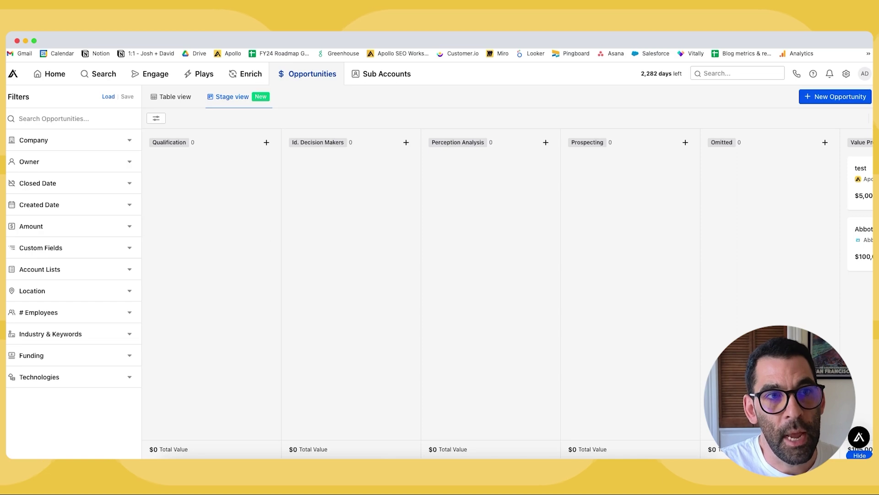
click(102, 75)
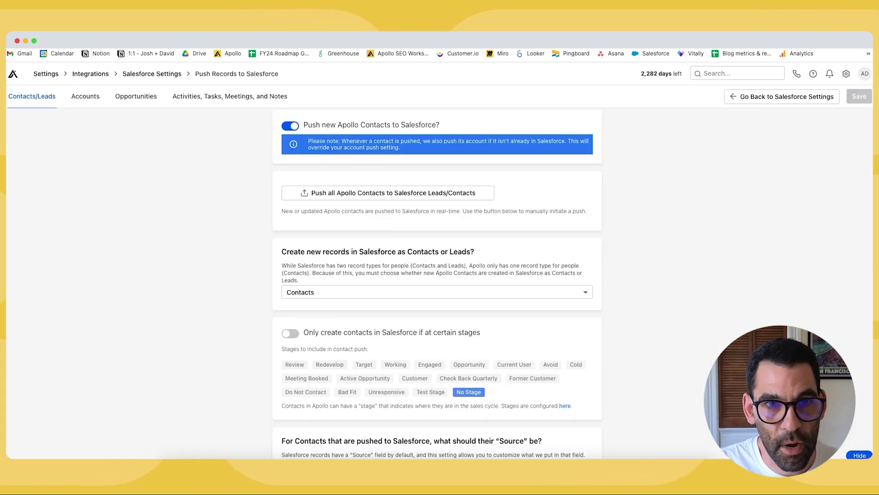
scroll(342, 234, down, 2)
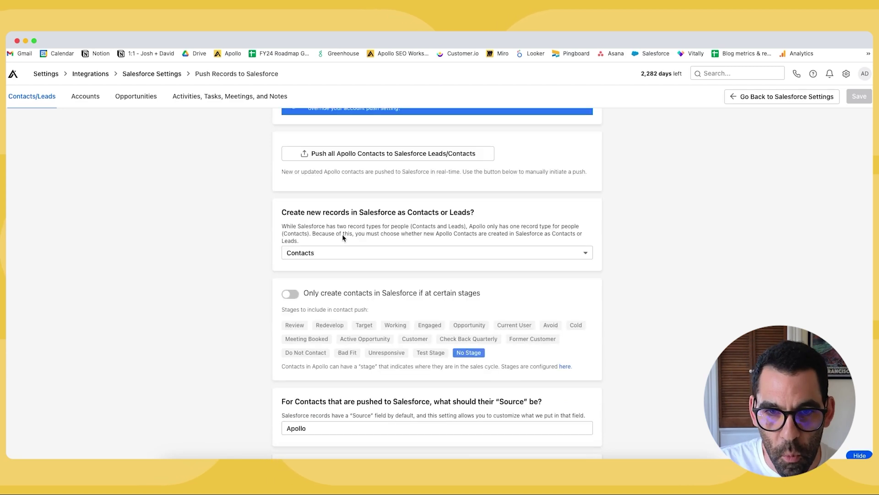
click(336, 254)
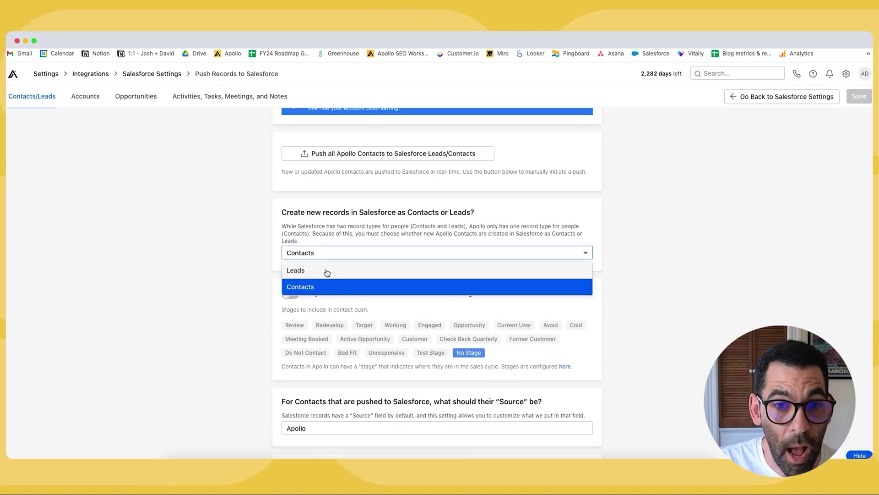
click(272, 228)
scroll(273, 229, down, 2)
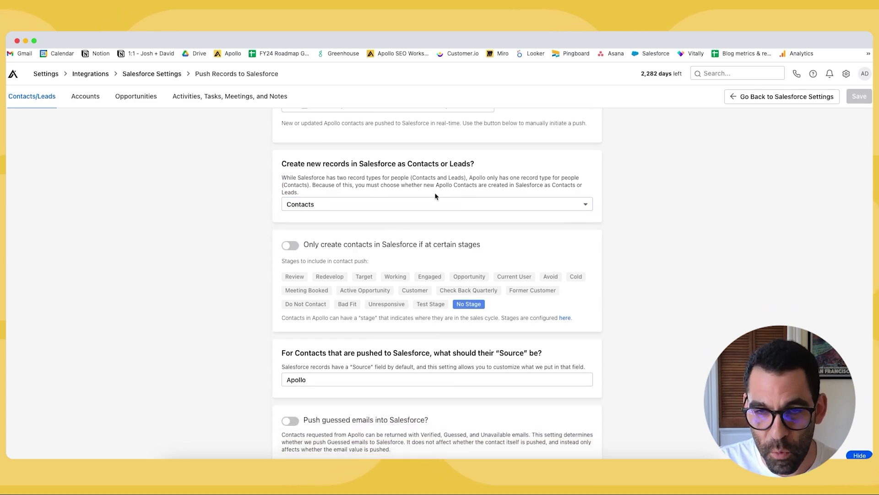
drag(401, 185, 343, 183)
click(343, 183)
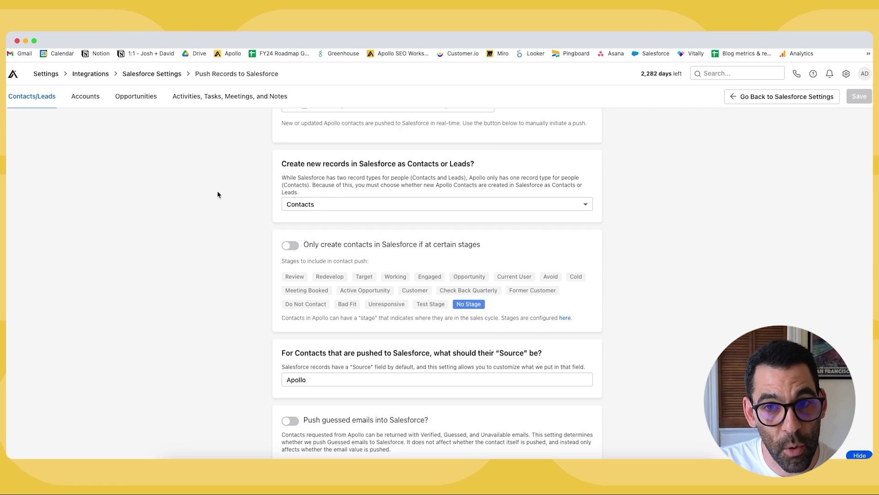
scroll(217, 190, down, 1)
click(353, 189)
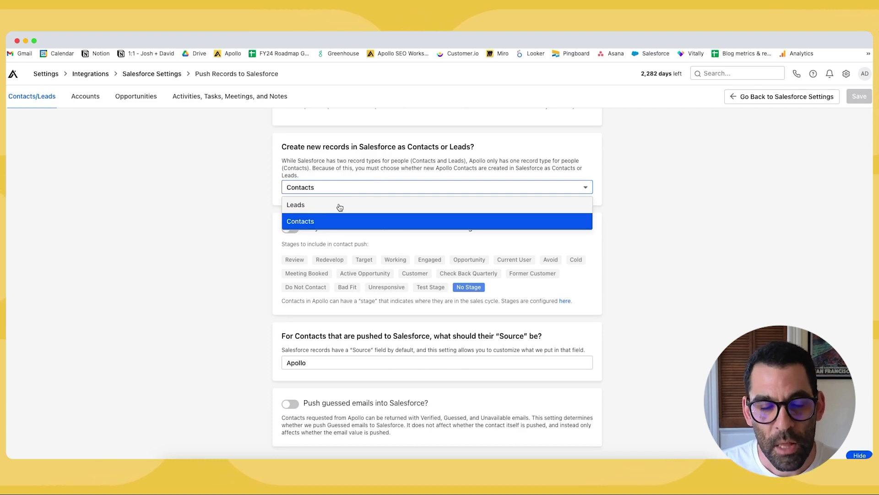
click(161, 198)
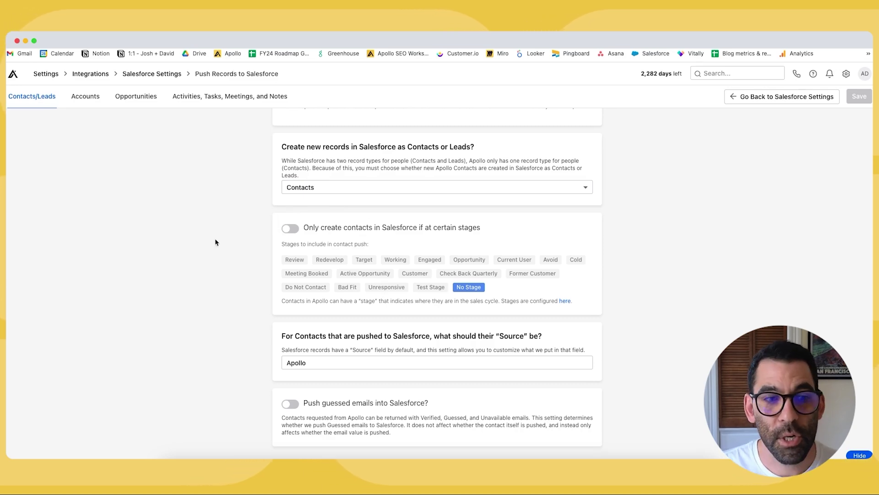
scroll(215, 242, up, 3)
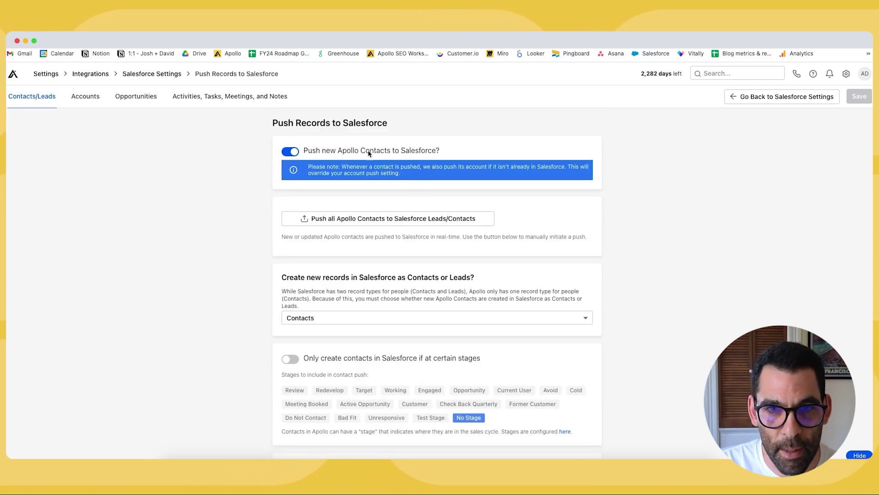
scroll(168, 202, down, 3)
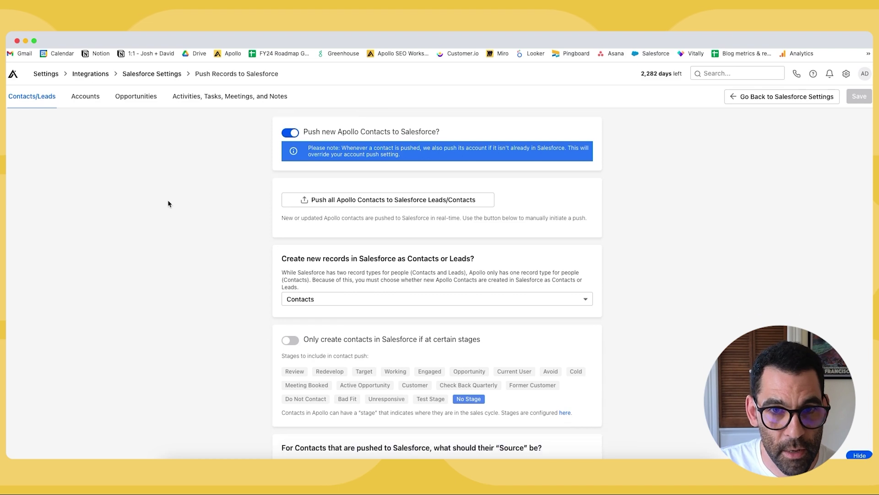
scroll(168, 201, down, 1)
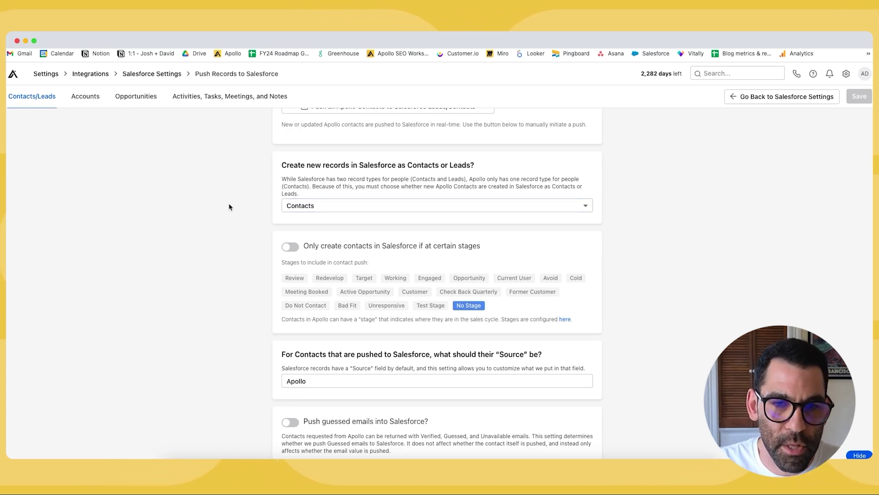
scroll(230, 207, down, 1)
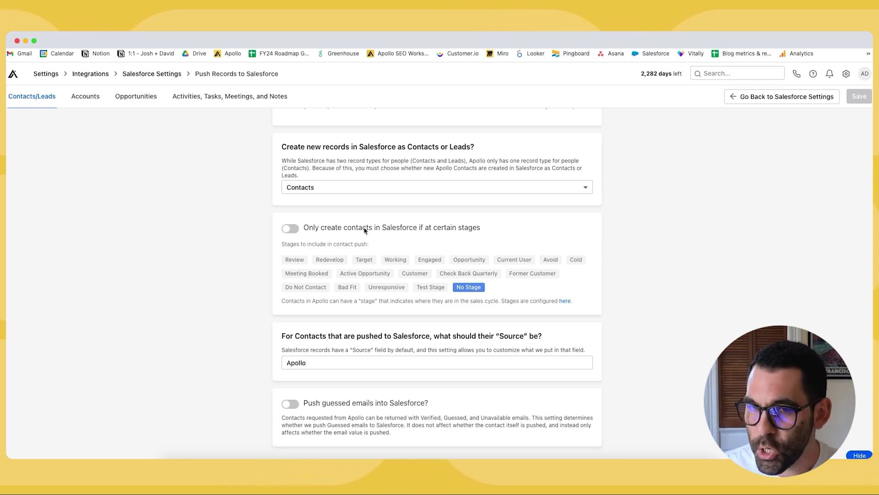
click(355, 186)
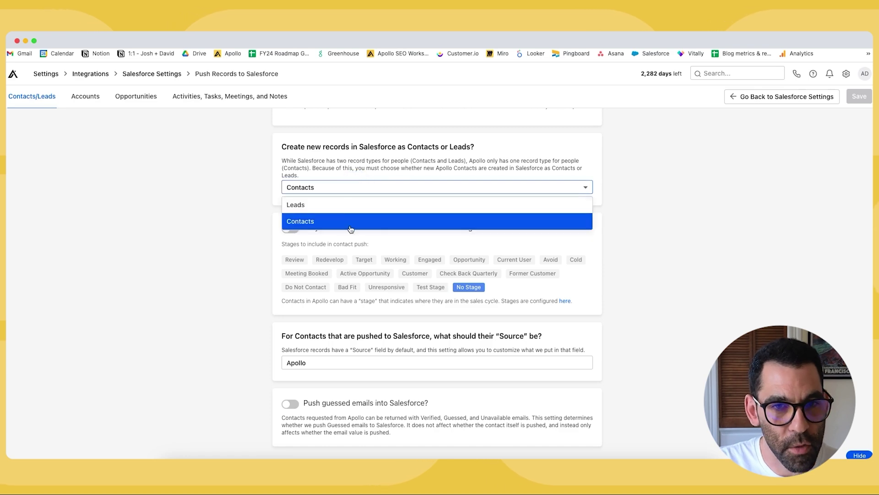
click(167, 221)
click(290, 229)
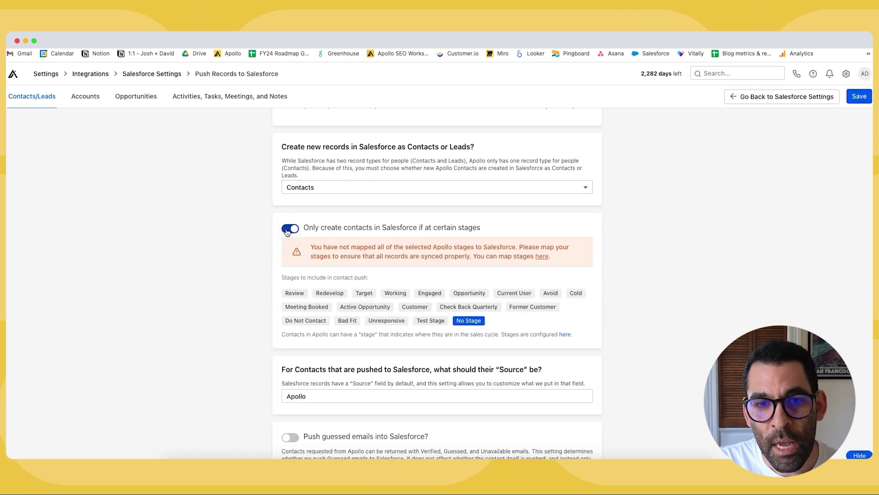
click(290, 228)
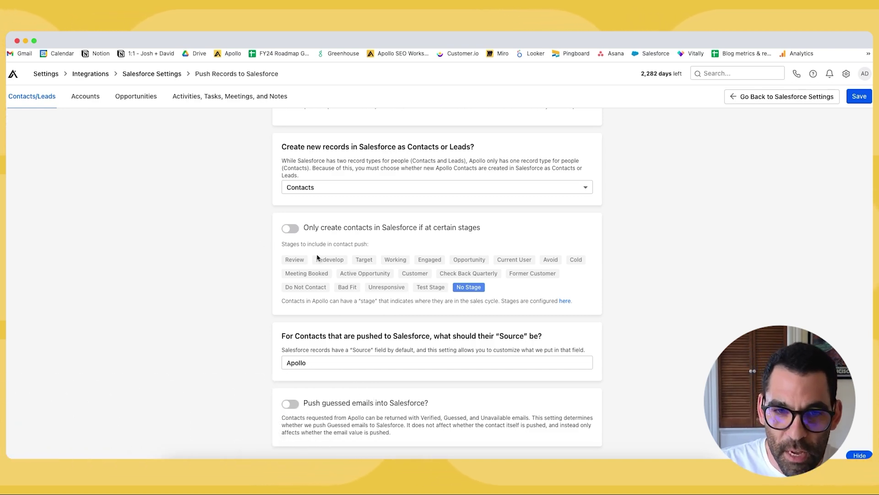
mouse_move(310, 257)
mouse_down()
mouse_move(302, 258)
mouse_move(534, 297)
mouse_move(287, 259)
mouse_up()
click(421, 250)
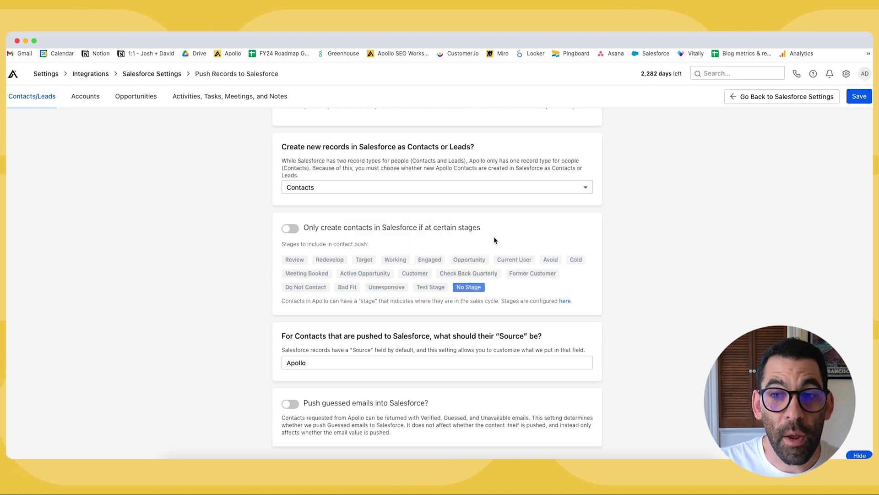
mouse_move(576, 261)
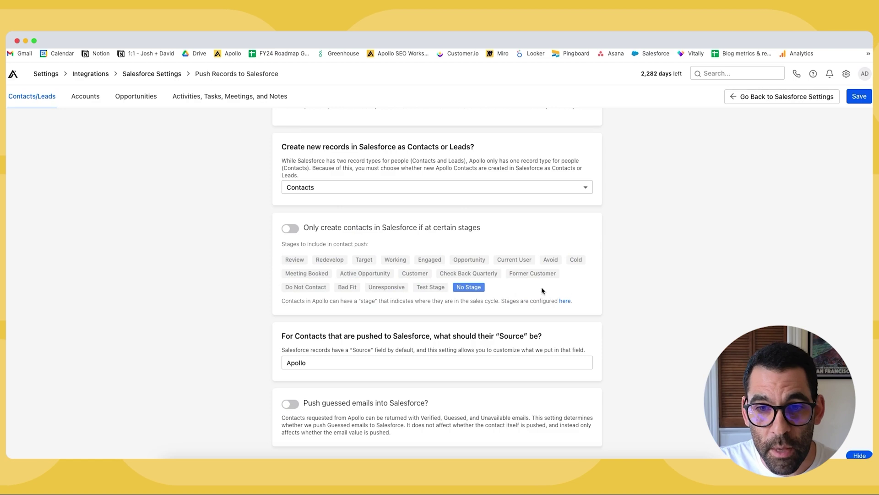
mouse_move(424, 262)
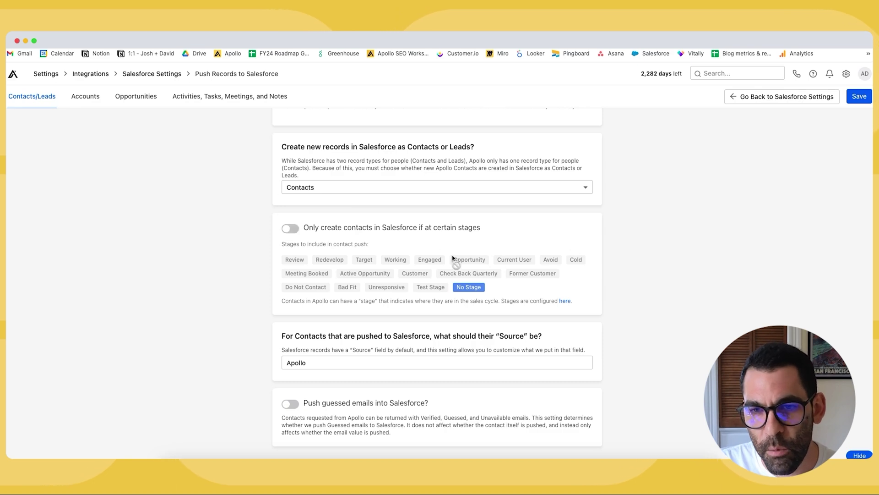
mouse_move(429, 260)
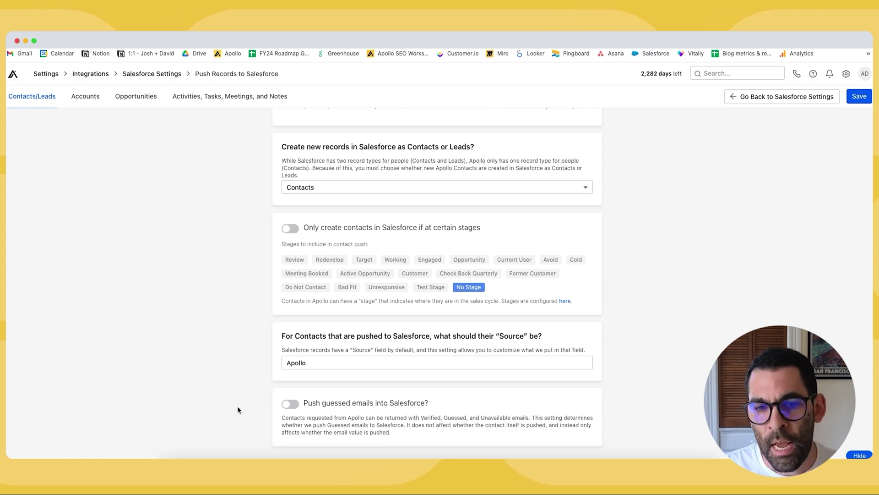
drag(325, 363, 222, 365)
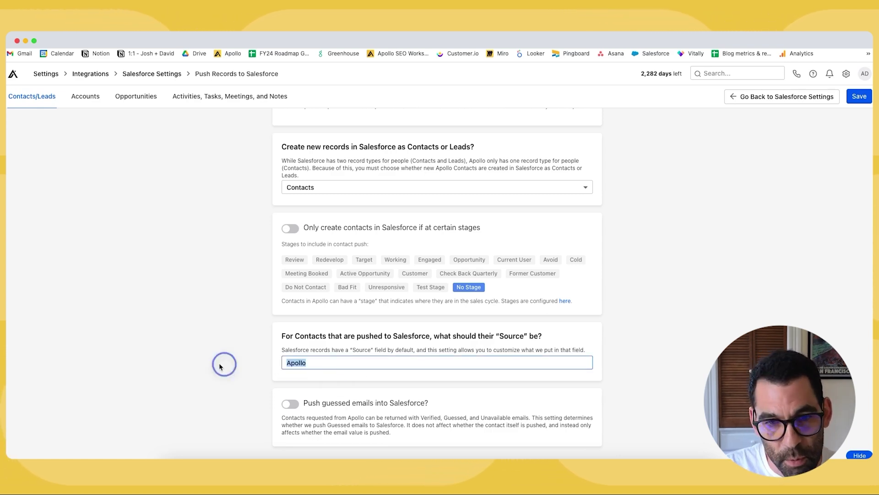
click(235, 355)
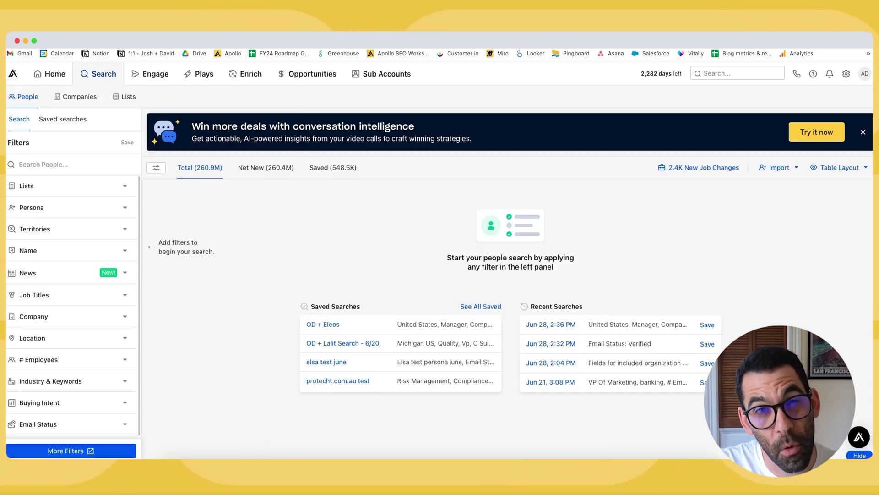
- Expand the Email Status filter's guessed-email confidence levels, then show the Accounts push settings
scroll(75, 229, down, 5)
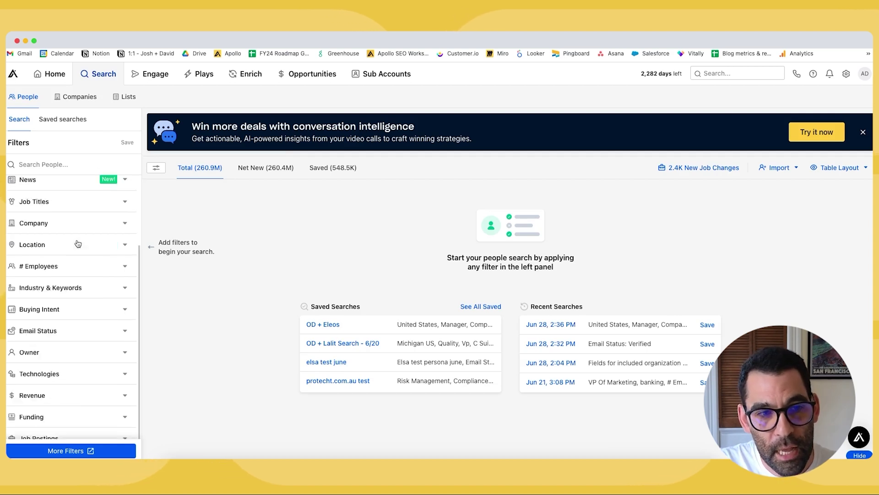
click(57, 451)
scroll(277, 249, down, 5)
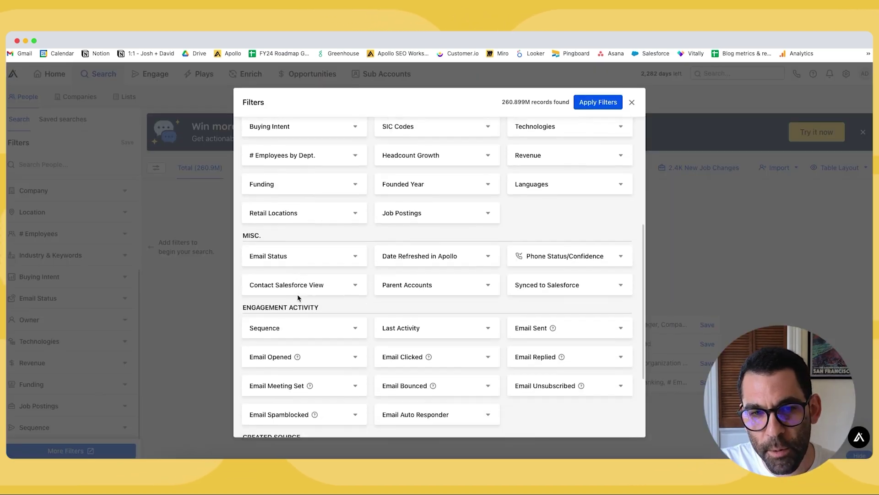
click(282, 243)
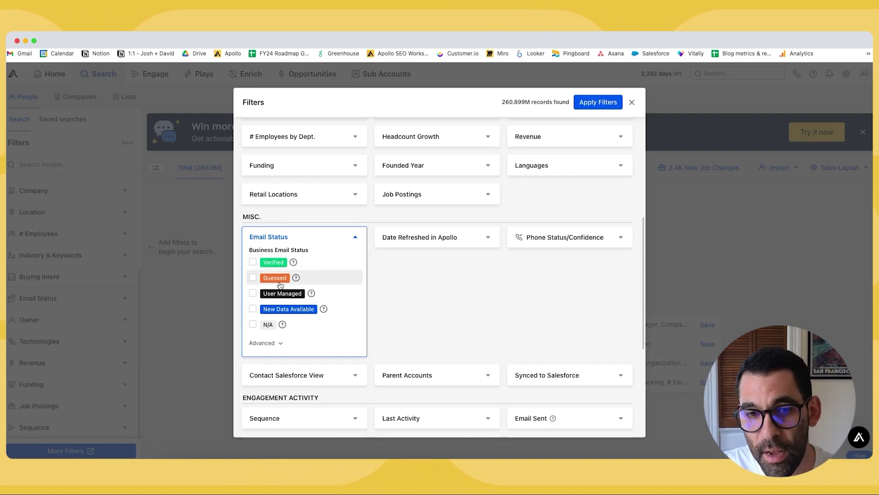
click(276, 345)
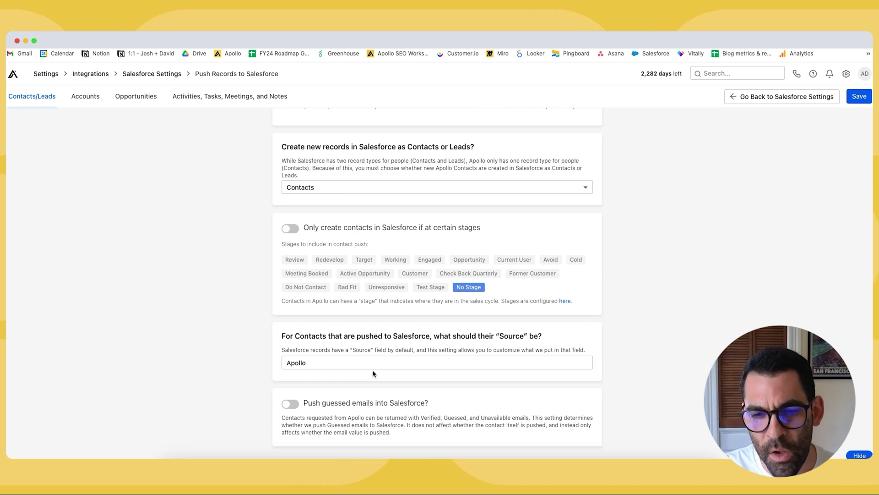
click(85, 96)
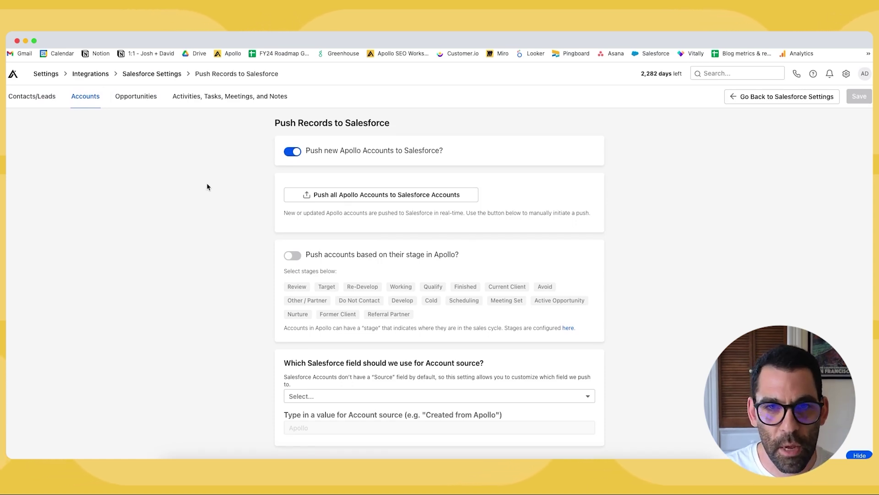
- Review the Accounts push option for pushing new Apollo accounts to Salesforce
drag(306, 150, 438, 148)
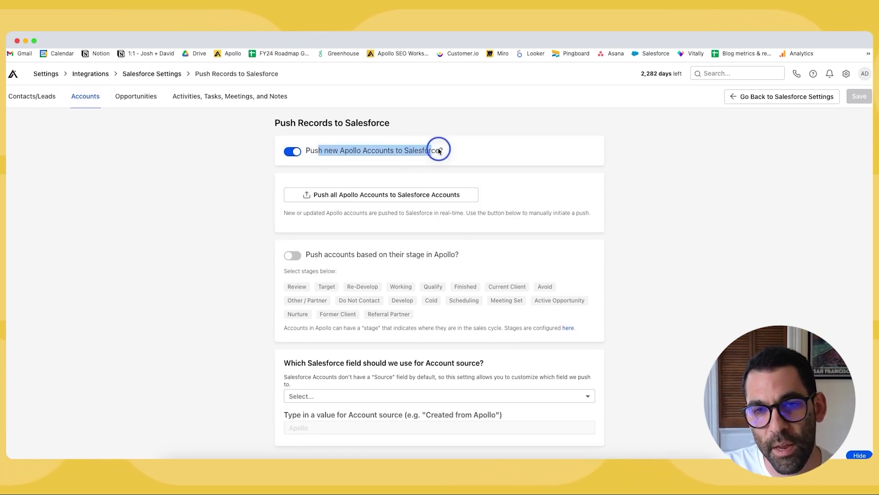
click(452, 151)
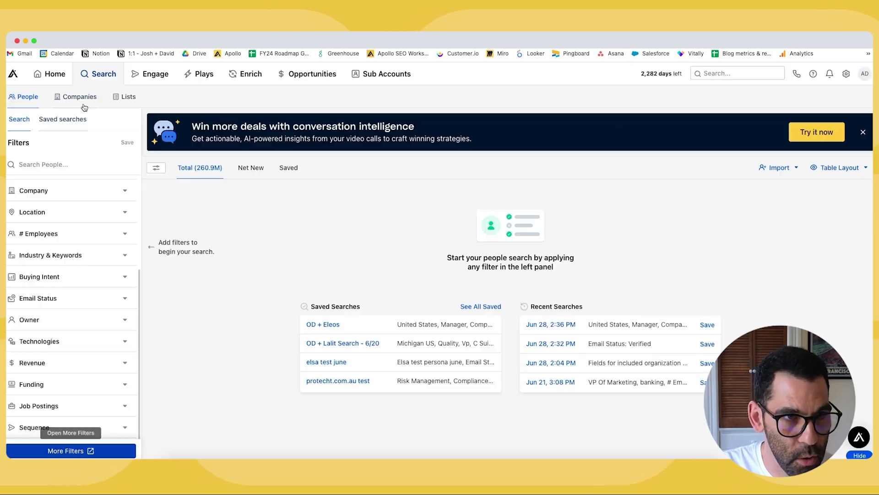
click(77, 96)
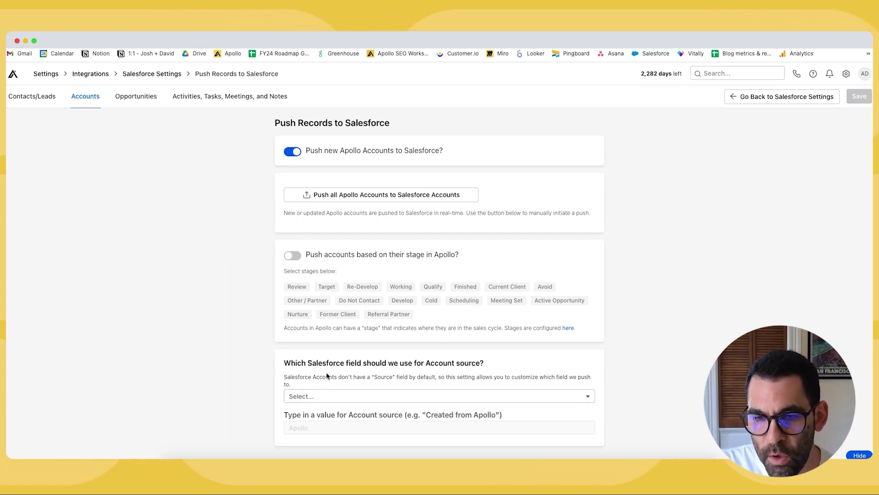
- Browse the Salesforce fields offered for Account source, leaving it unset, then view opportunity push settings
click(357, 396)
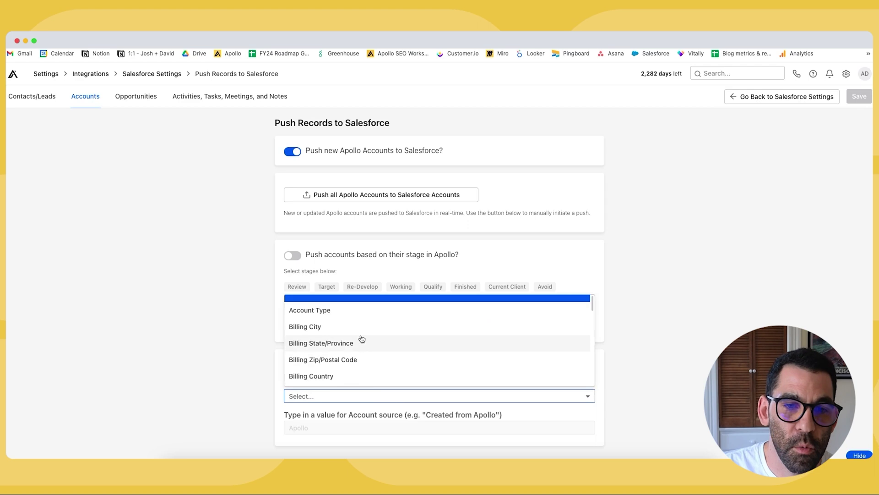
scroll(361, 339, down, 3)
scroll(360, 339, down, 5)
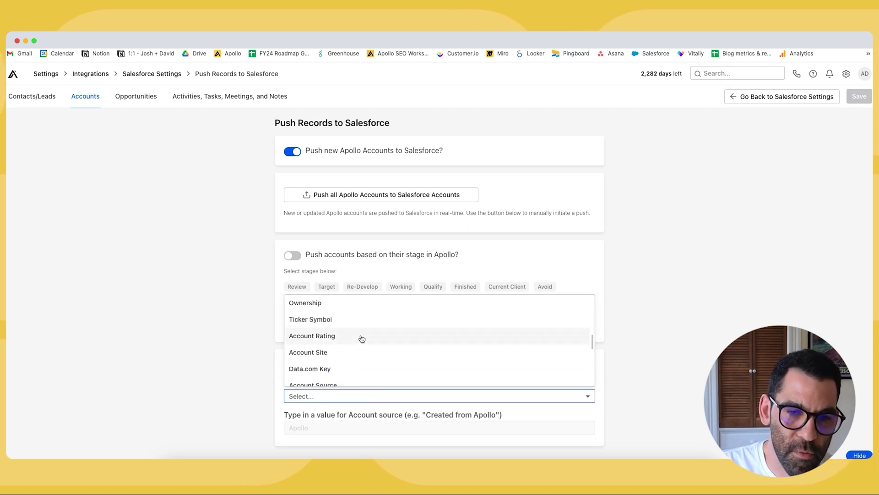
click(221, 299)
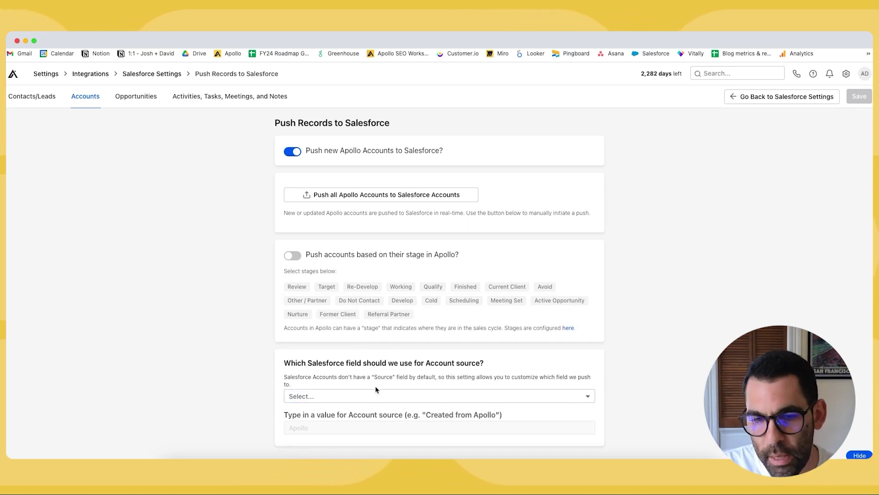
click(373, 402)
scroll(361, 373, down, 10)
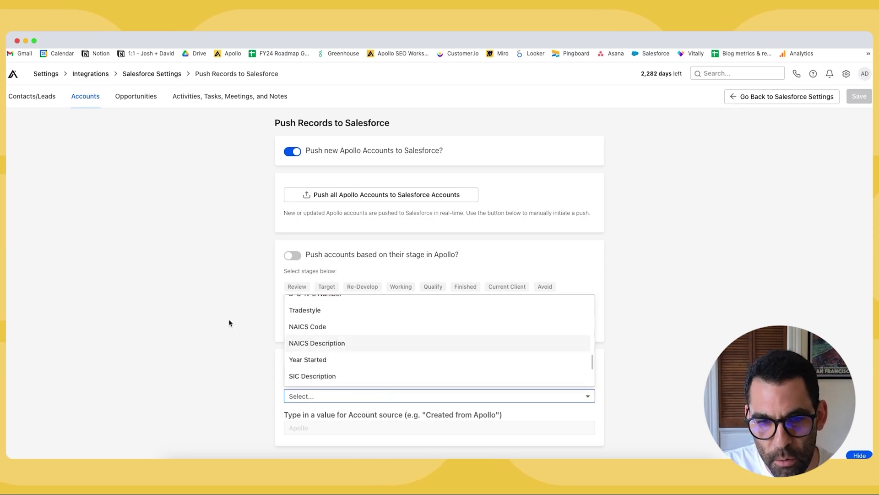
click(229, 319)
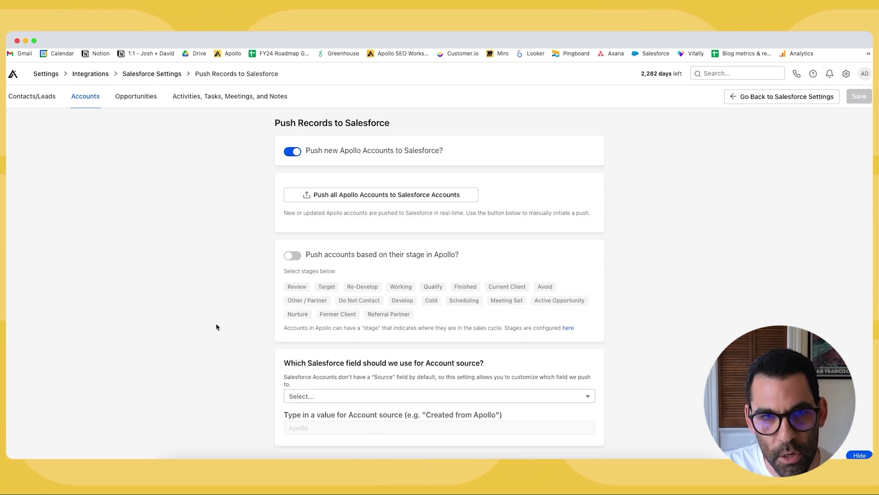
click(138, 98)
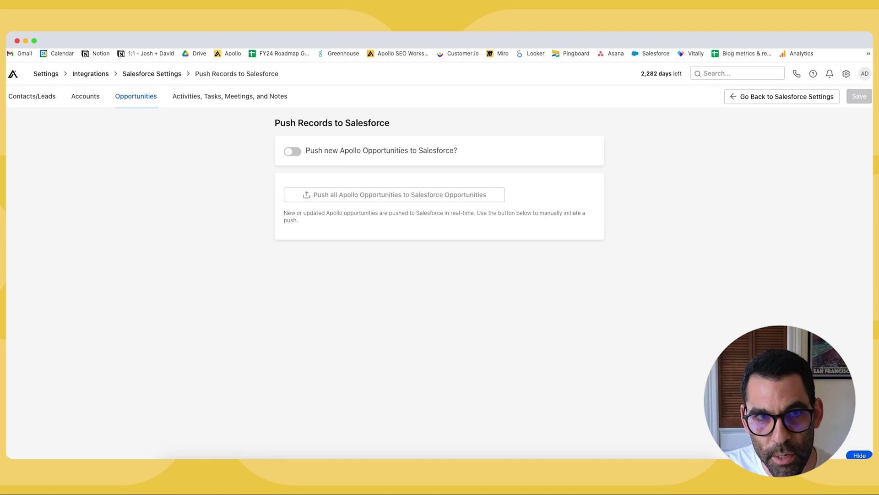
- Review the Activities, Tasks, Meetings, and Notes push settings down to the push-all-calendar-events option
click(235, 97)
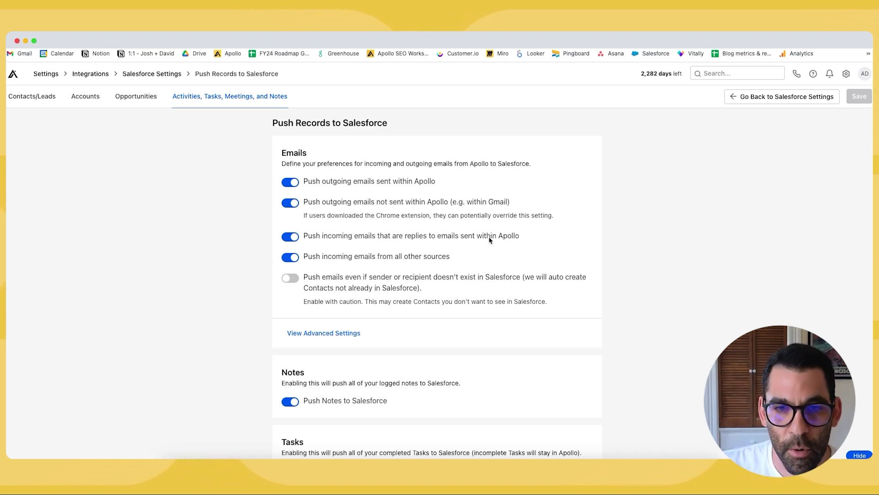
scroll(462, 238, down, 3)
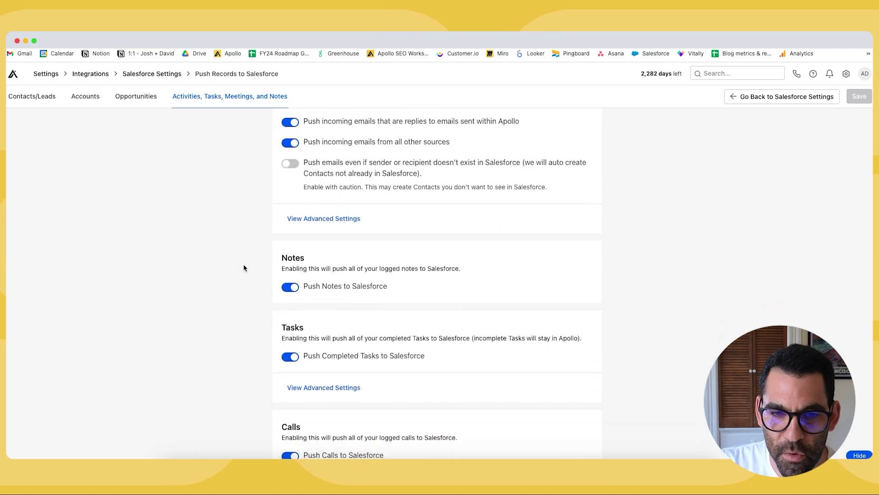
scroll(229, 252, up, 3)
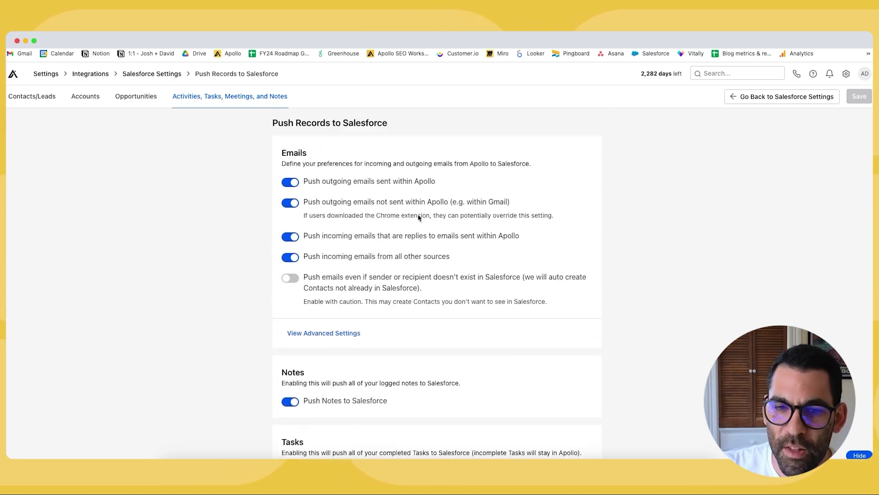
scroll(390, 218, down, 2)
scroll(202, 233, down, 4)
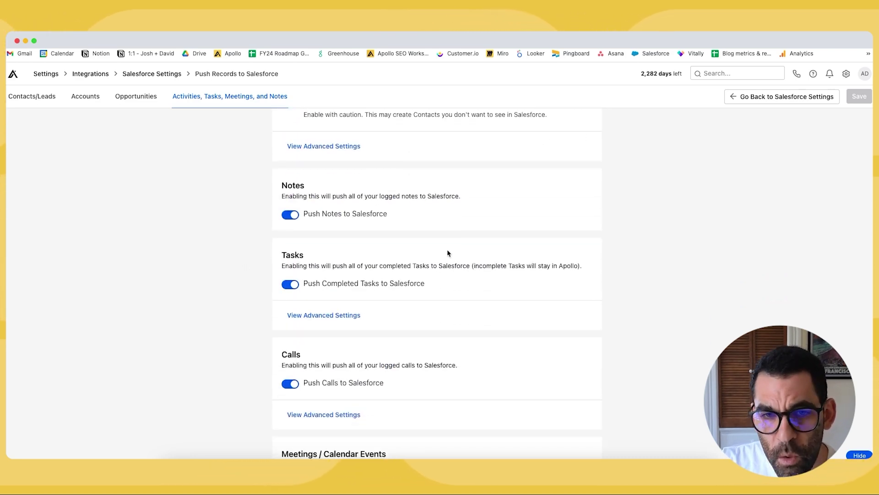
scroll(361, 188, down, 2)
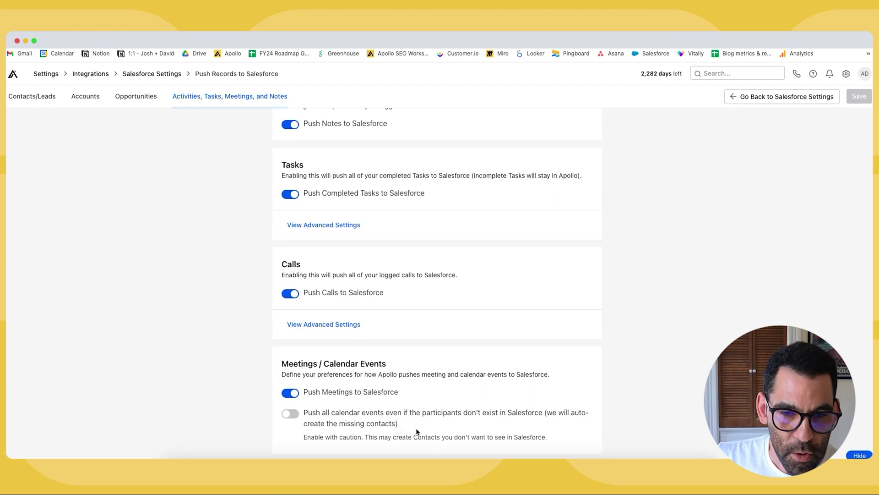
drag(398, 424, 303, 414)
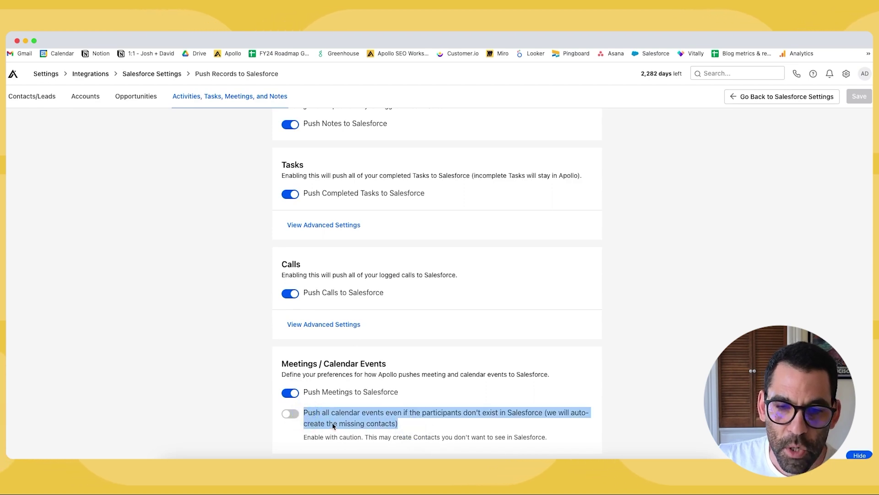
click(418, 422)
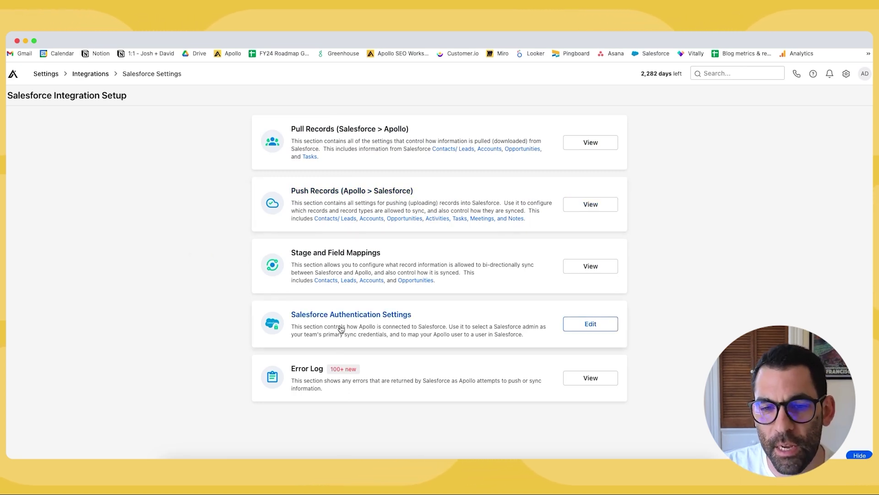
- Open the Salesforce Authentication Settings and read the team sync credentials explanation
click(402, 324)
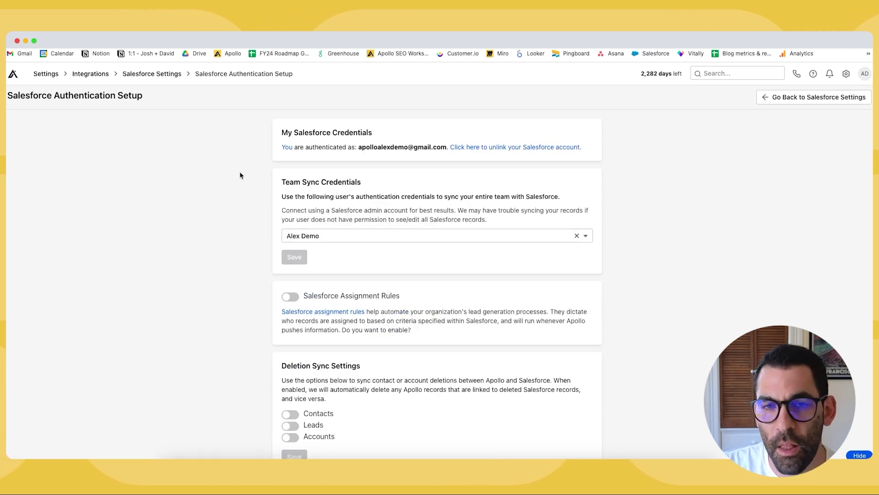
scroll(240, 175, down, 1)
scroll(262, 198, up, 1)
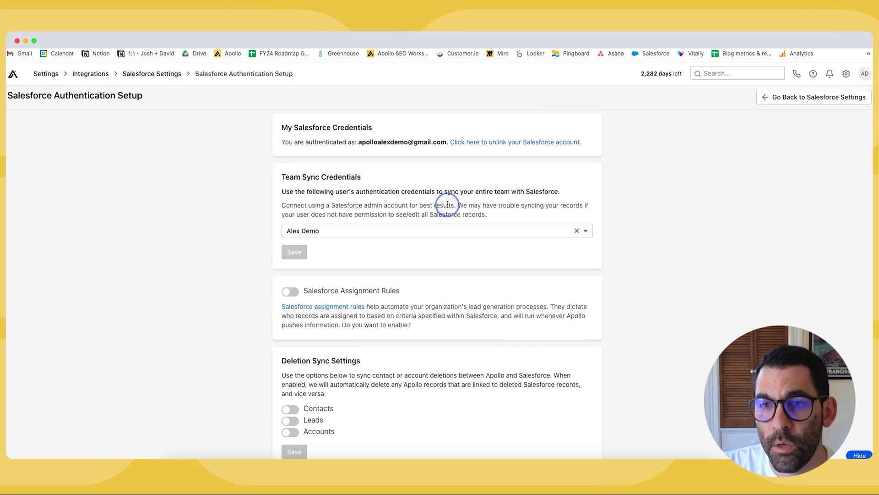
drag(539, 219, 452, 205)
click(402, 213)
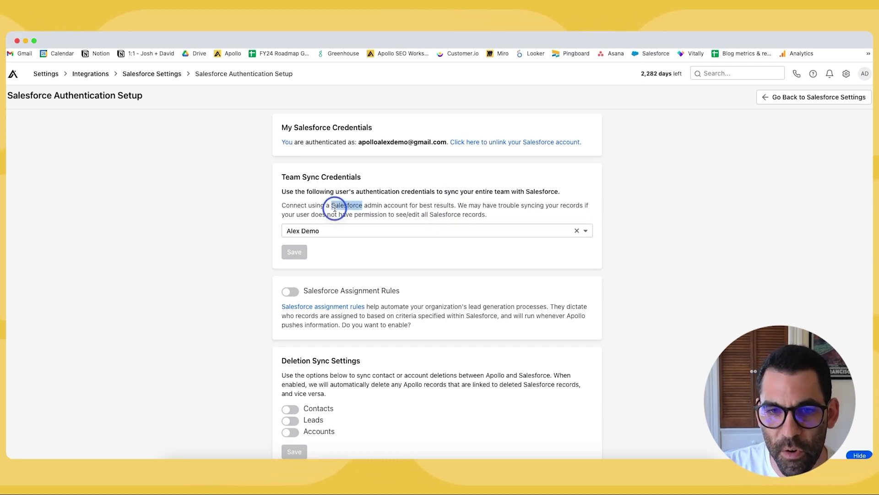
- Review the assignment rules, deletion sync and merge sync settings, then open the Salesforce Error Log
scroll(327, 212, down, 2)
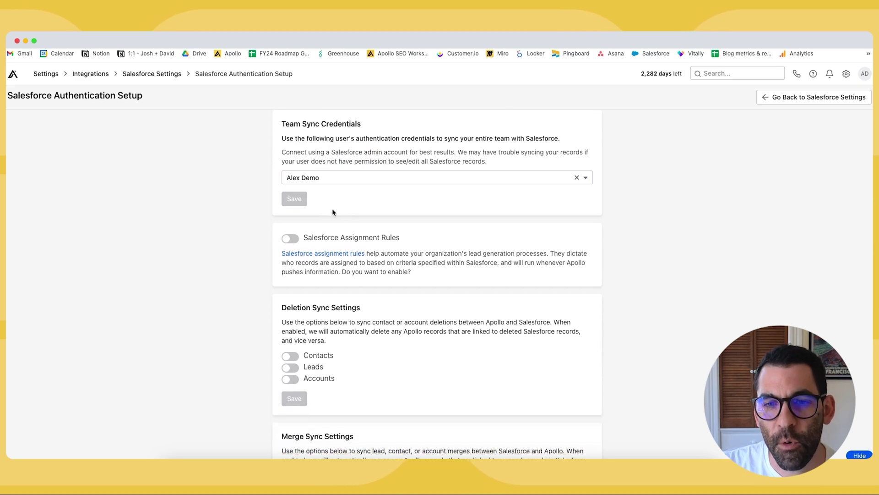
scroll(403, 215, down, 3)
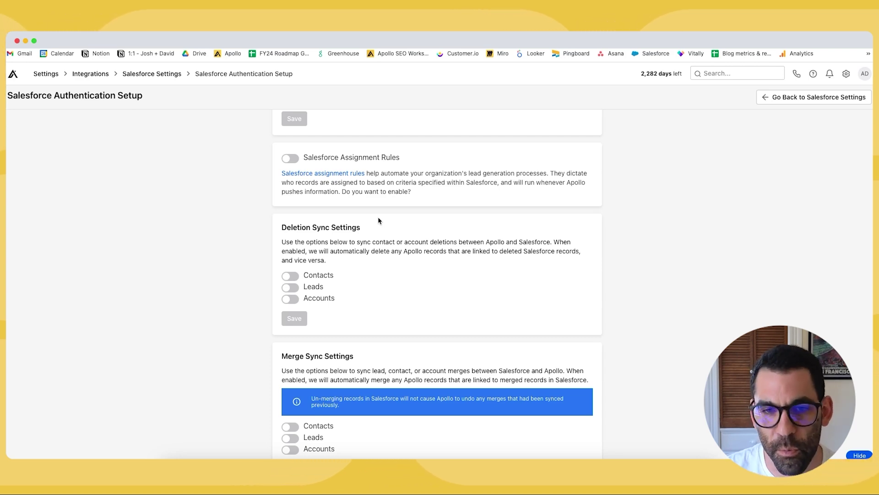
scroll(379, 220, down, 2)
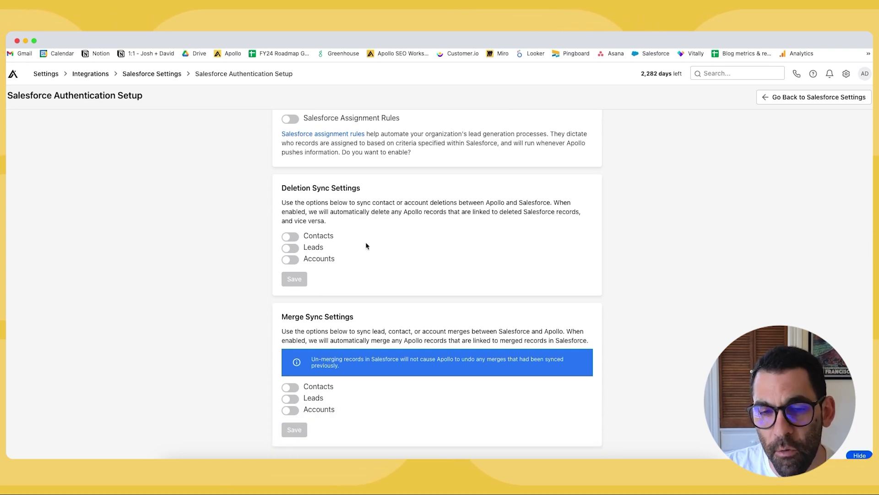
drag(326, 222, 276, 198)
click(277, 200)
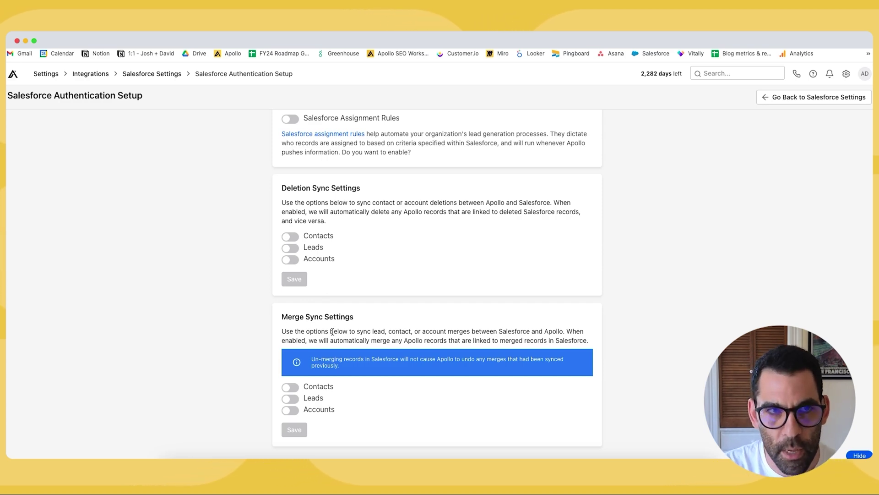
click(146, 73)
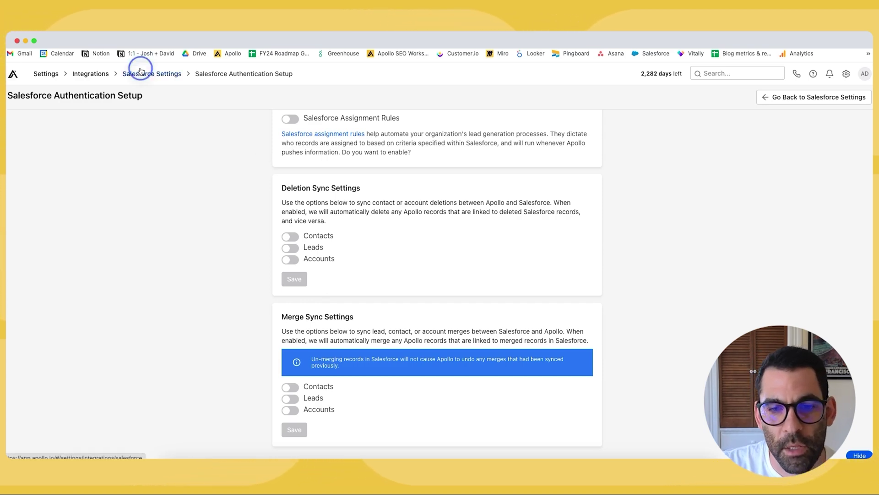
click(403, 378)
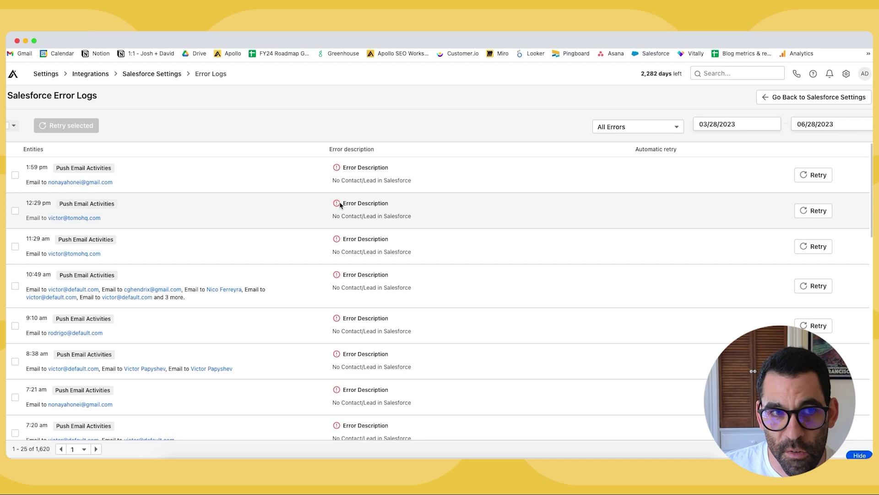
- Scroll through the Push Email Activities error log and highlight the 'No Contact/Lead in Salesforce' error
scroll(340, 204, down, 6)
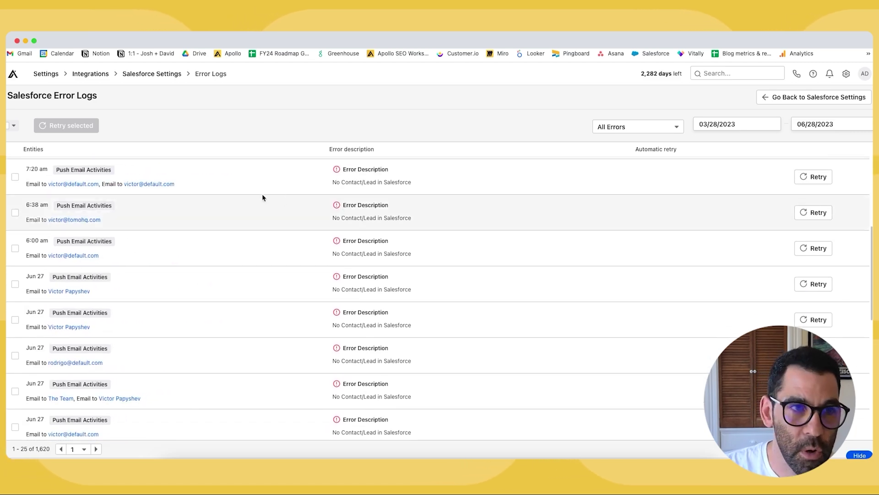
scroll(263, 197, down, 8)
scroll(262, 198, up, 15)
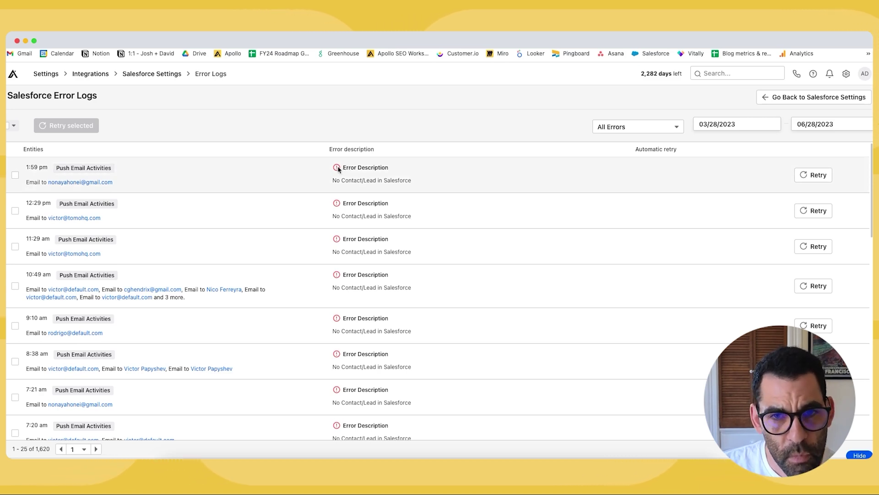
drag(335, 180, 414, 179)
click(414, 180)
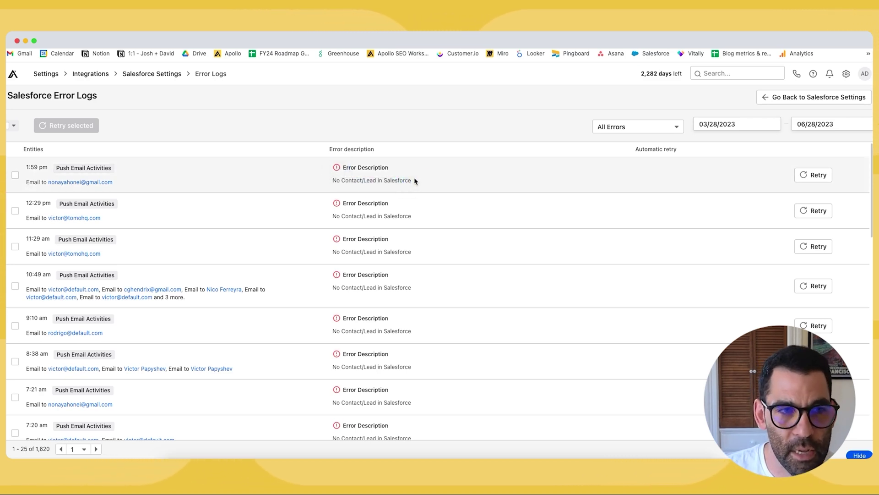
scroll(377, 233, down, 6)
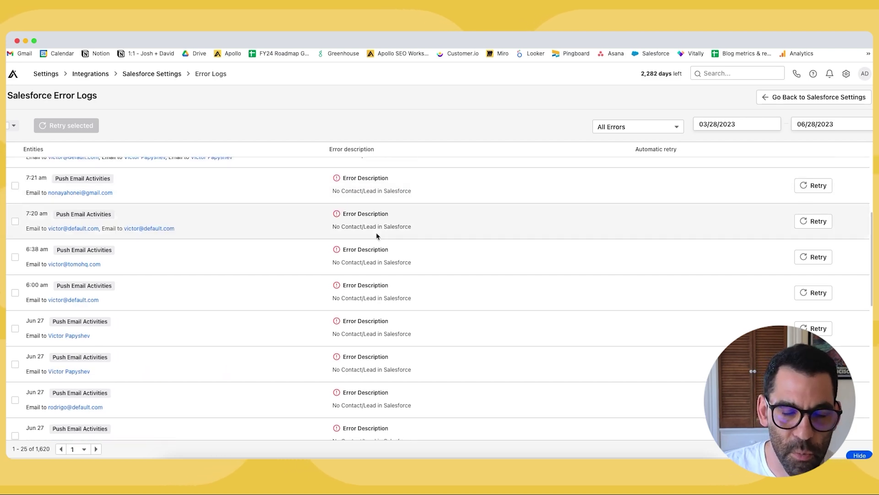
scroll(229, 131, left, 5)
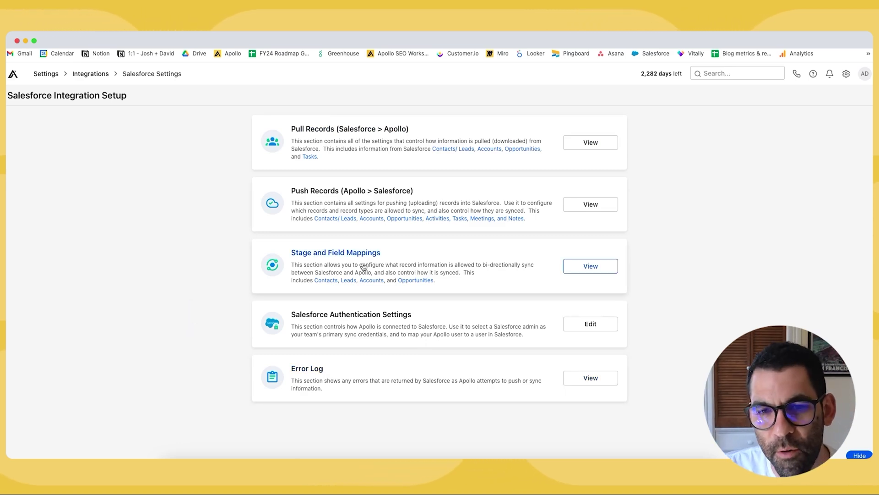
- Show the default contact field mappings, reading the Autofill tooltip and the First Name, Last Name, Title and Email rows
click(436, 260)
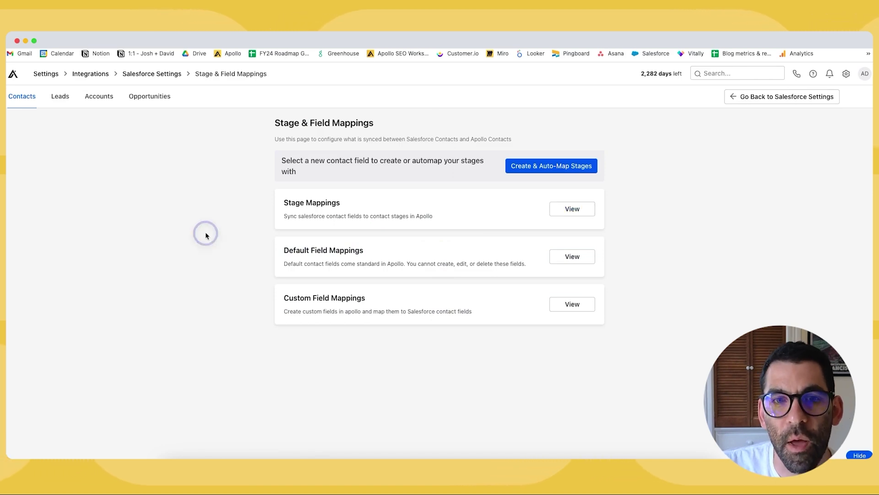
click(369, 271)
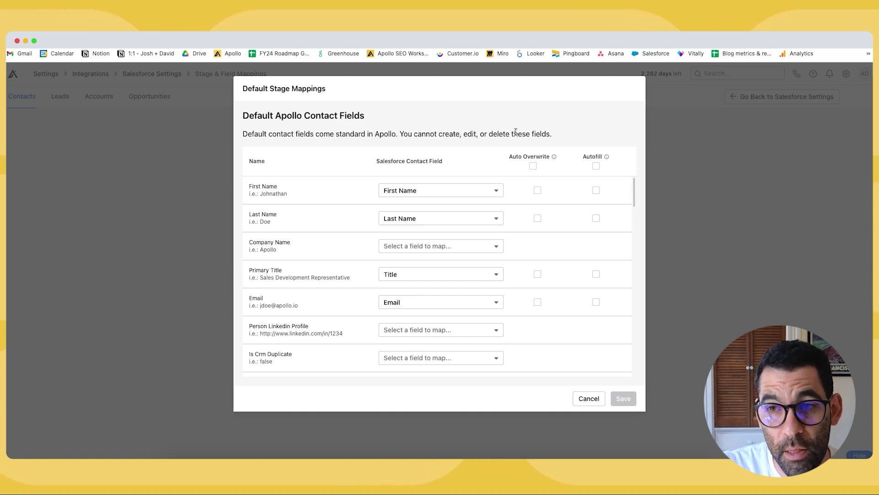
mouse_move(555, 156)
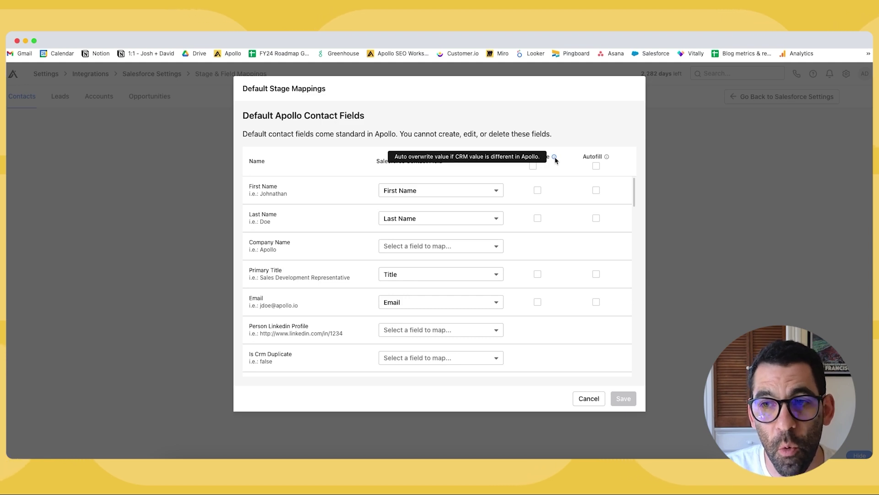
mouse_move(607, 158)
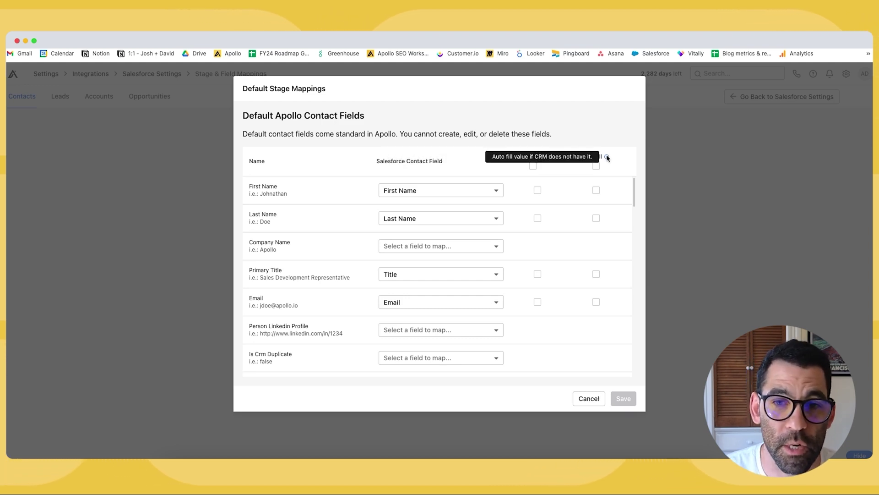
scroll(424, 202, down, 6)
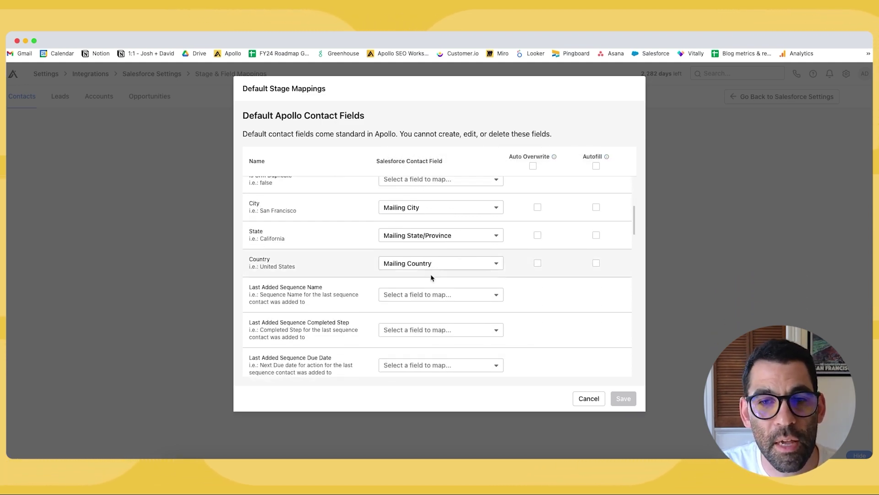
scroll(431, 276, down, 5)
scroll(477, 261, up, 10)
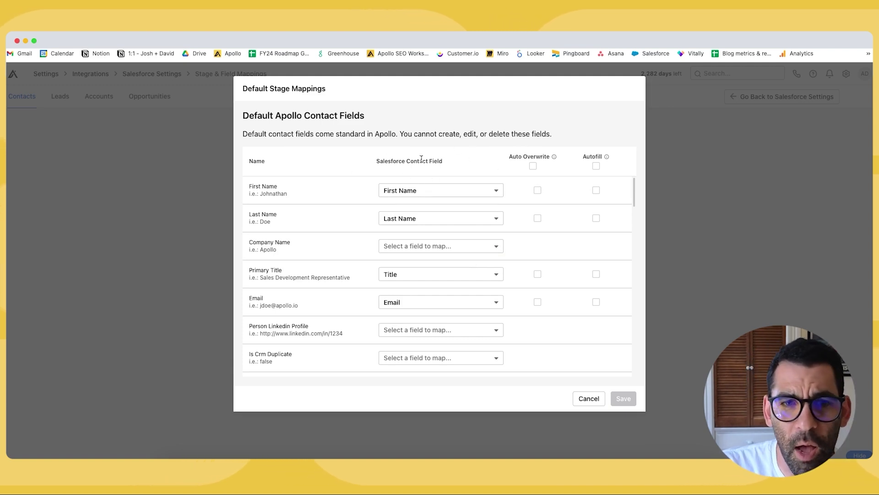
drag(249, 177, 284, 353)
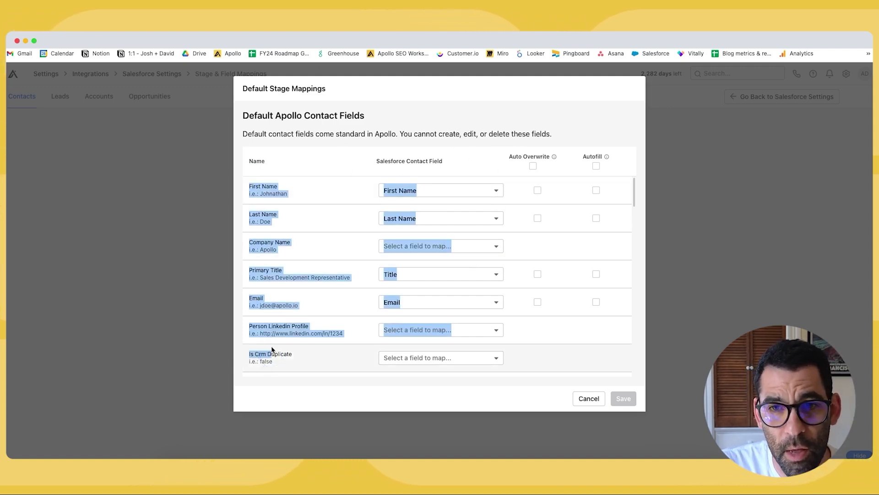
- Inspect the Salesforce field choices for First Name, leaving its mapping unchanged
click(267, 210)
click(412, 190)
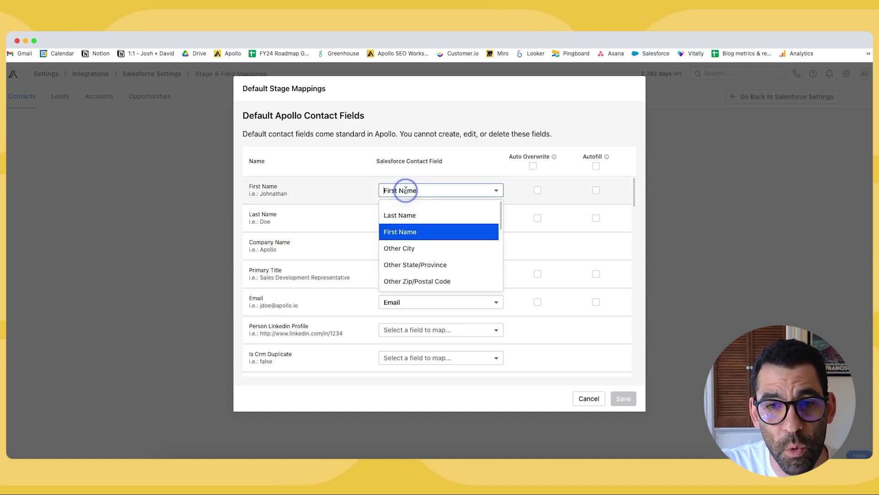
scroll(409, 225, down, 10)
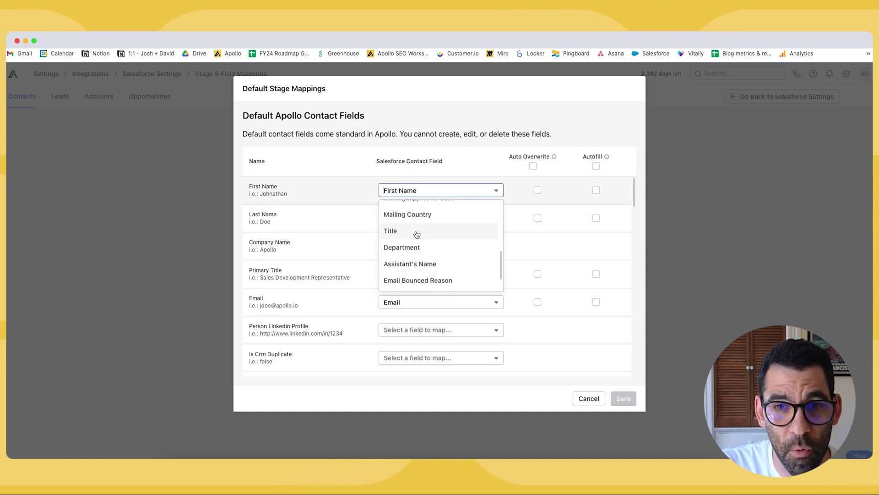
click(350, 167)
- Scroll through the rest of the default contact field mappings without editing anything
scroll(403, 201, down, 5)
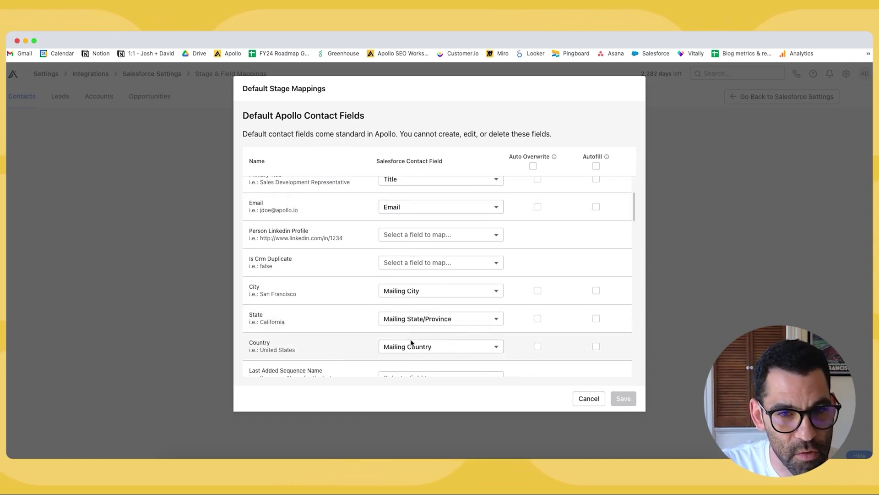
scroll(409, 220, down, 3)
scroll(409, 219, up, 8)
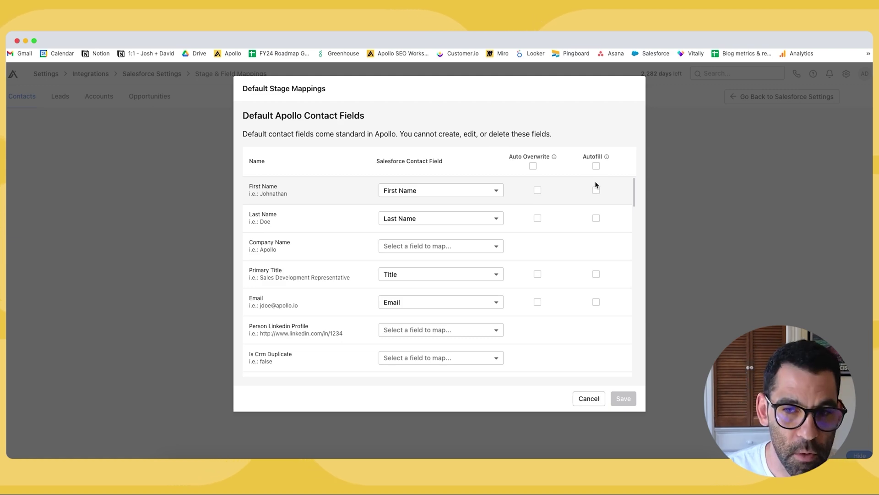
scroll(595, 181, down, 10)
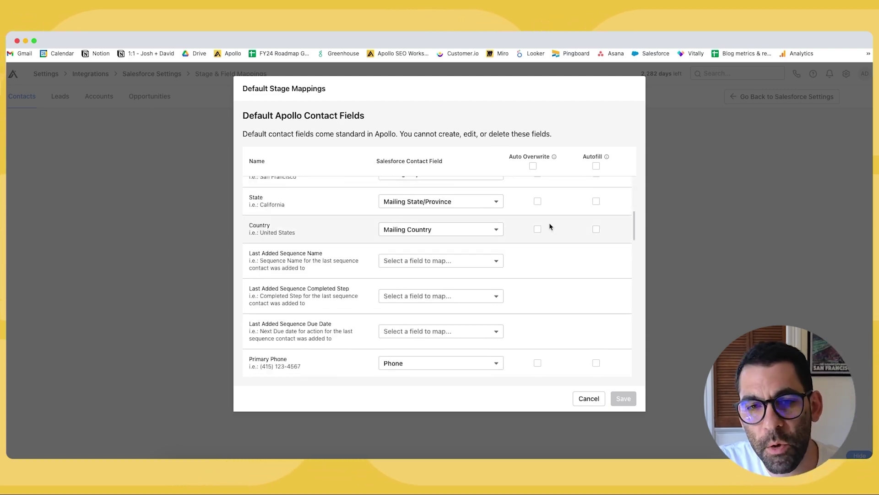
scroll(448, 233, down, 10)
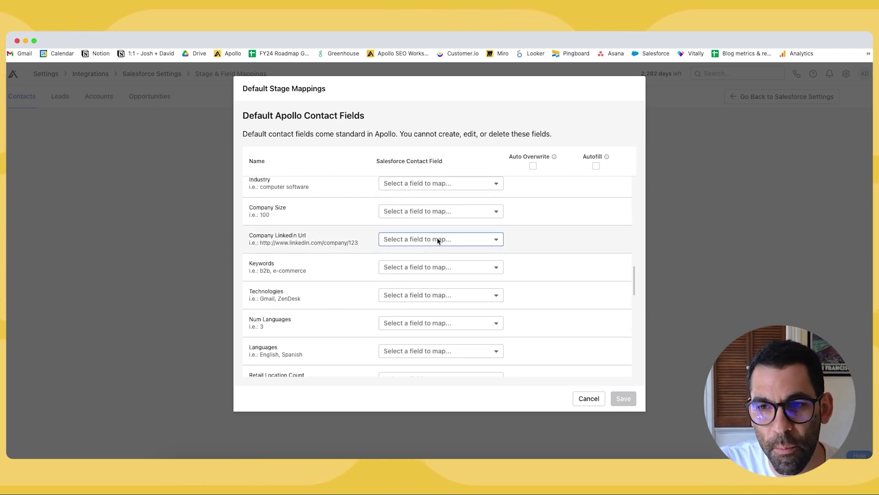
scroll(438, 240, up, 6)
scroll(520, 288, up, 3)
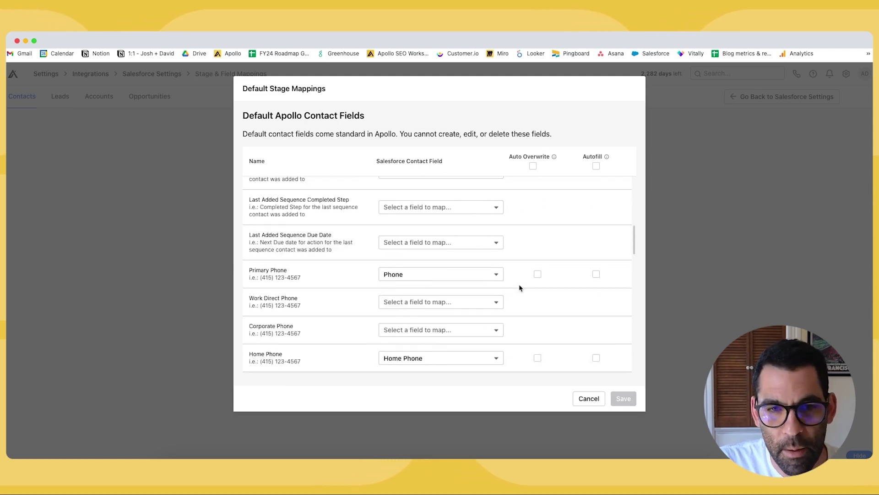
scroll(520, 288, up, 5)
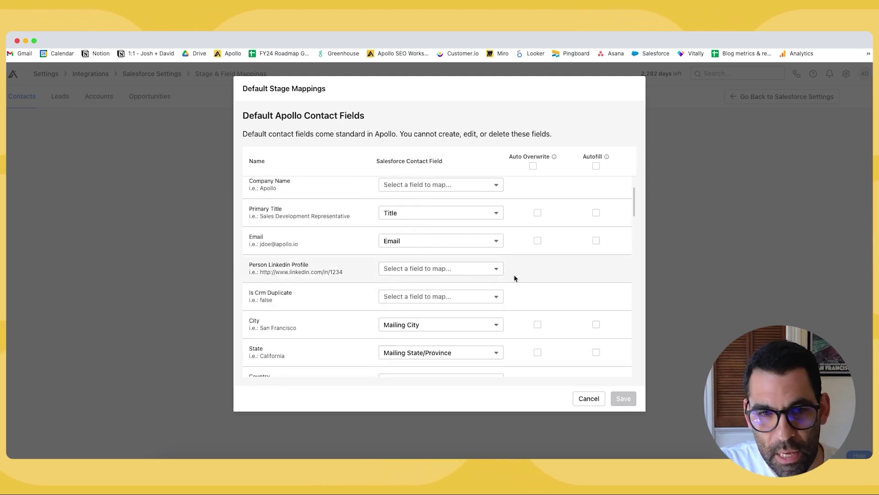
scroll(495, 242, up, 1)
scroll(494, 243, down, 9)
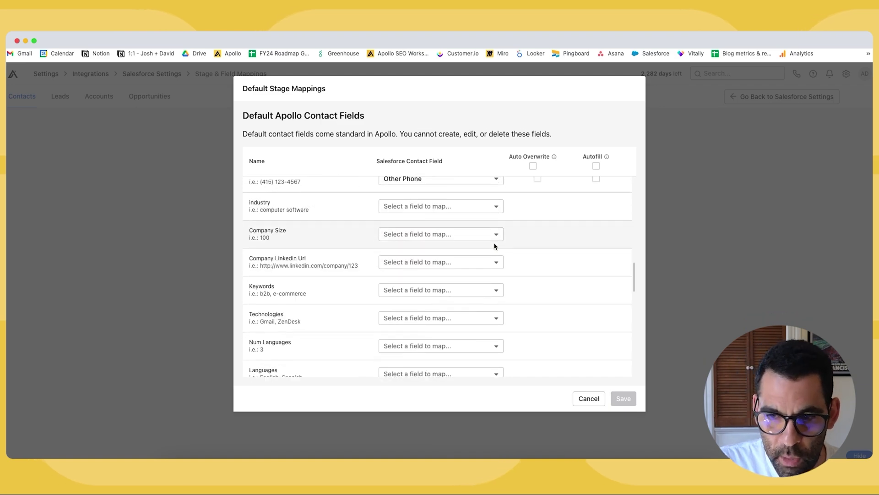
scroll(494, 246, down, 10)
- Cancel the default mappings dialog and browse the custom contact field mappings
click(588, 402)
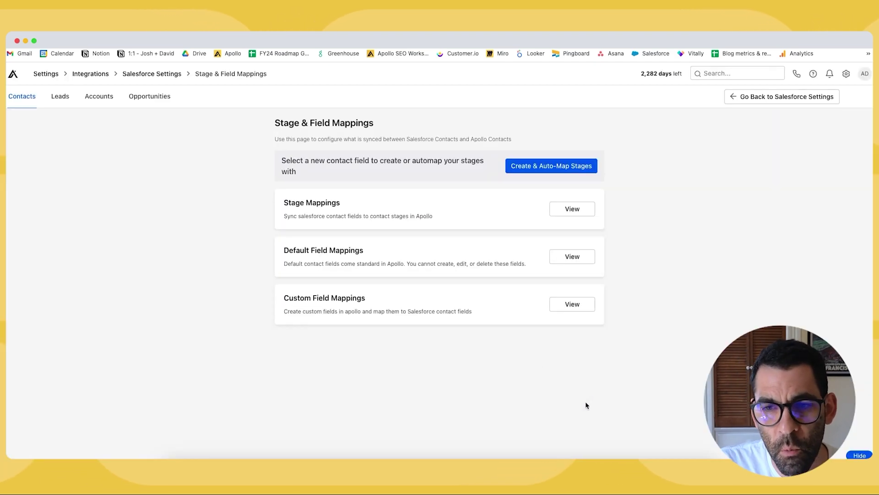
click(554, 304)
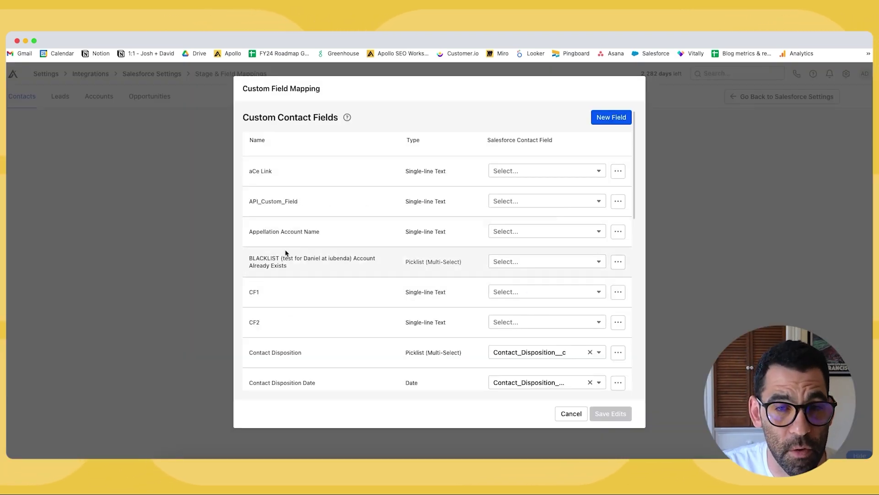
click(169, 190)
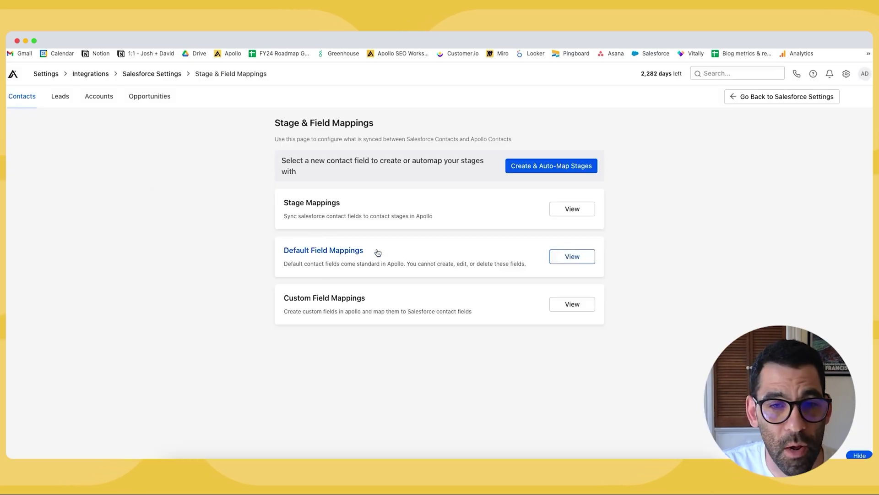
click(360, 288)
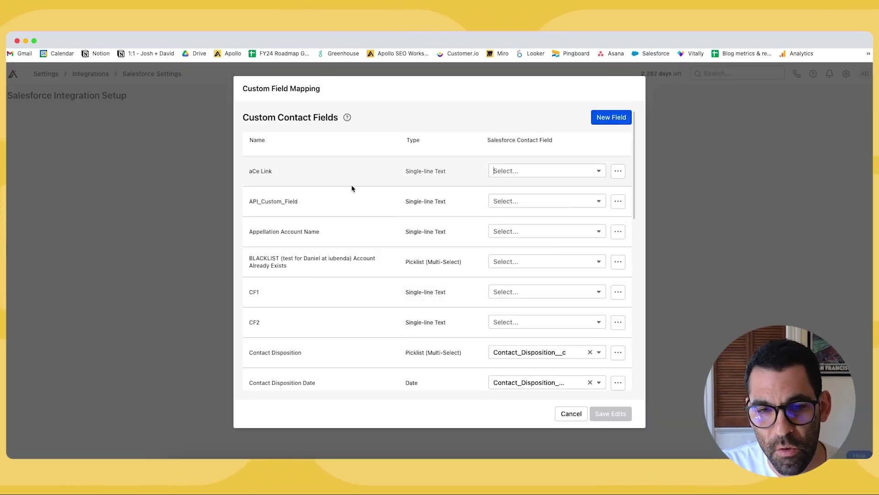
scroll(351, 187, down, 2)
scroll(334, 260, down, 10)
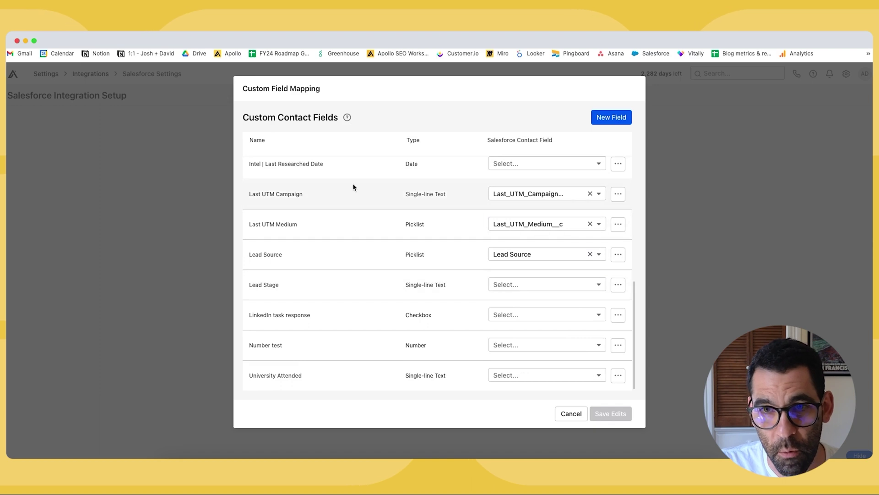
click(202, 217)
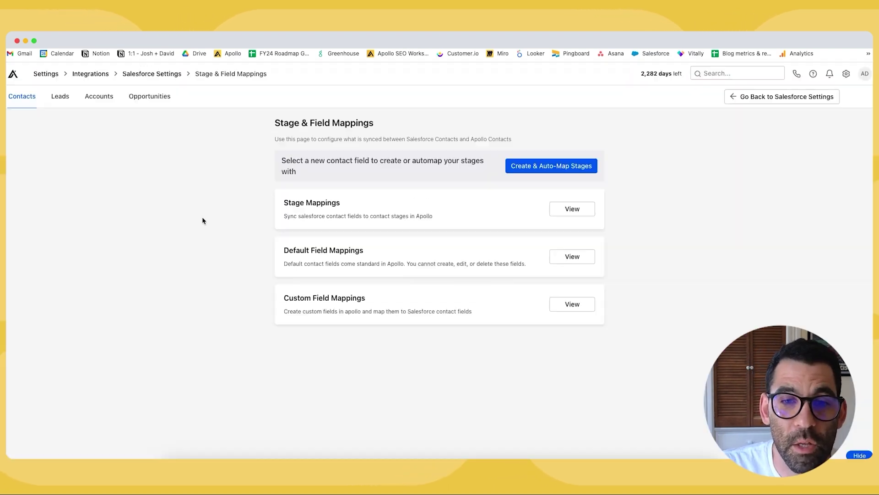
- Review the custom contact field mappings again, then move from Leads to the Accounts mappings
click(357, 311)
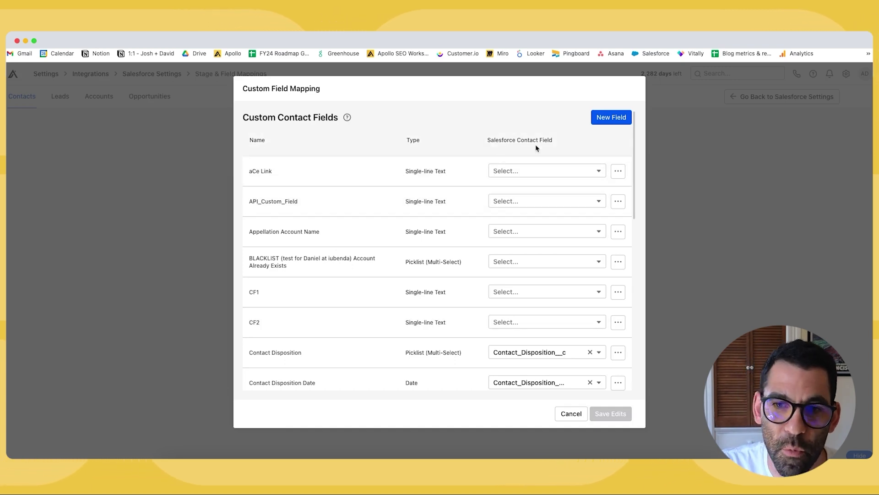
scroll(535, 144, down, 3)
scroll(538, 233, down, 5)
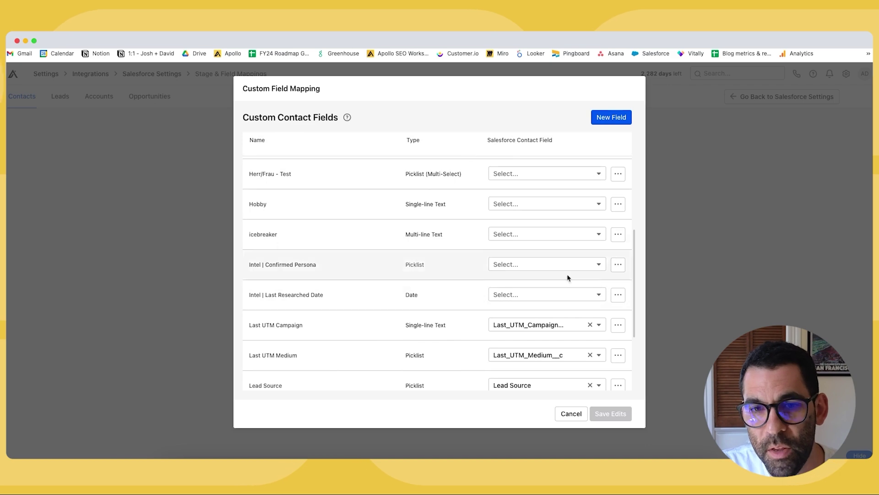
click(708, 206)
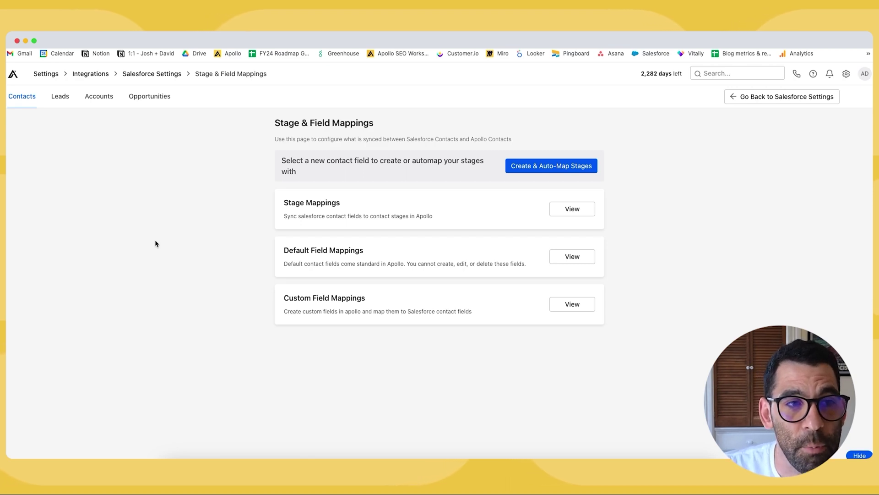
click(57, 96)
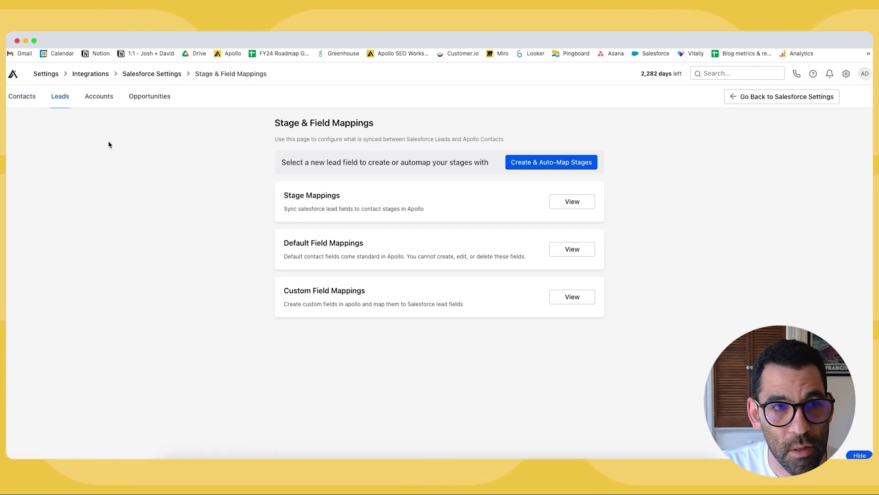
click(92, 97)
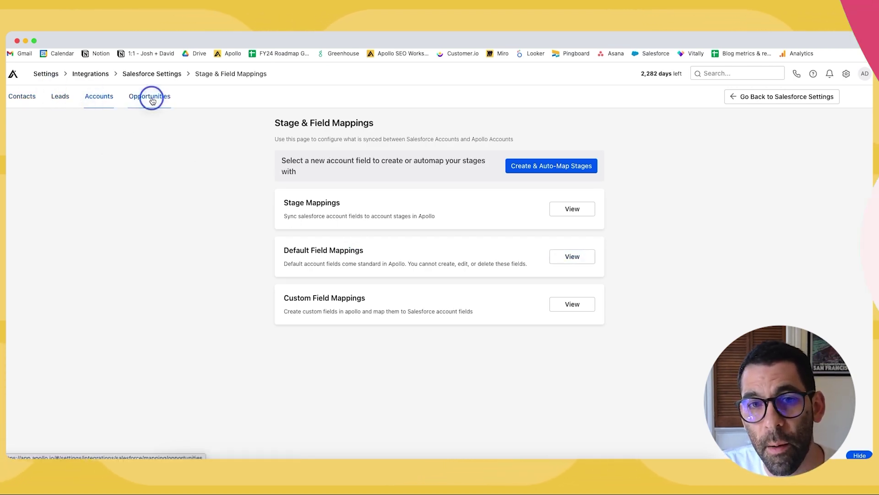